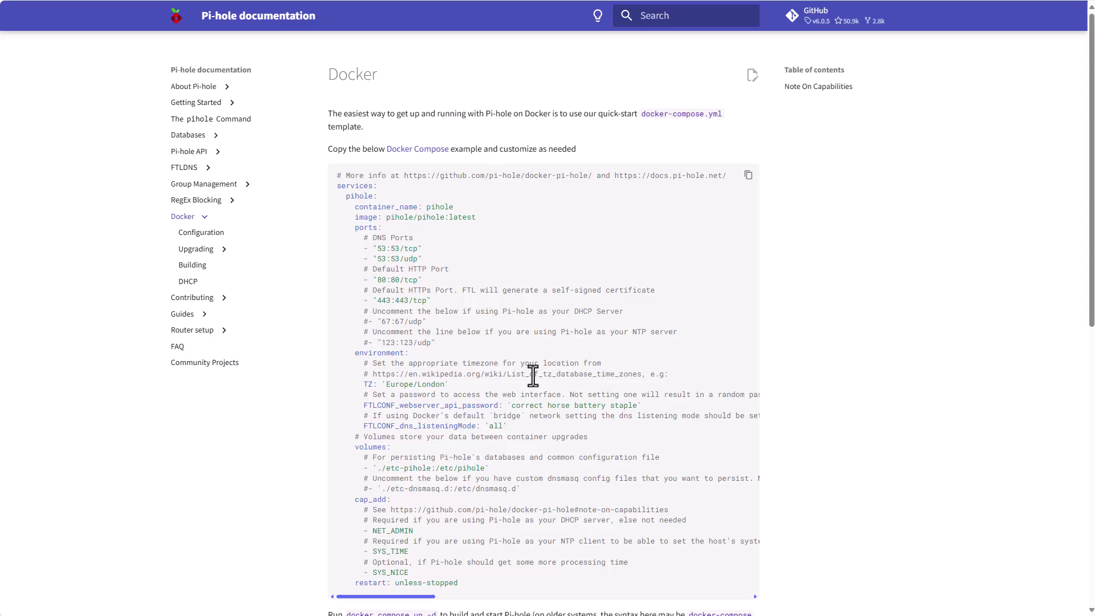
scroll(542, 327, down, 1)
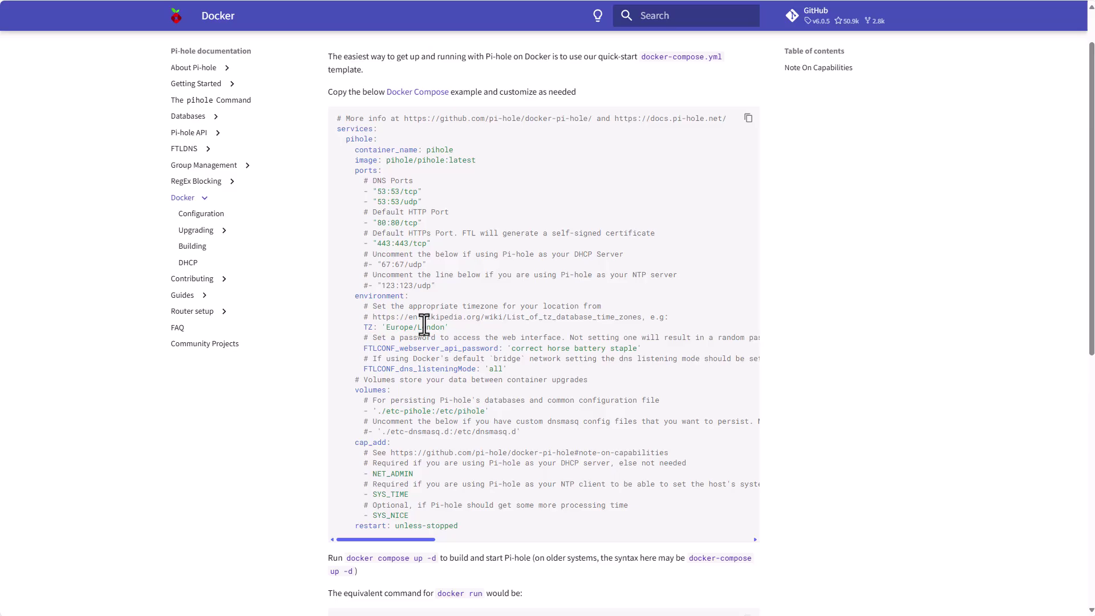
drag(512, 348, 642, 348)
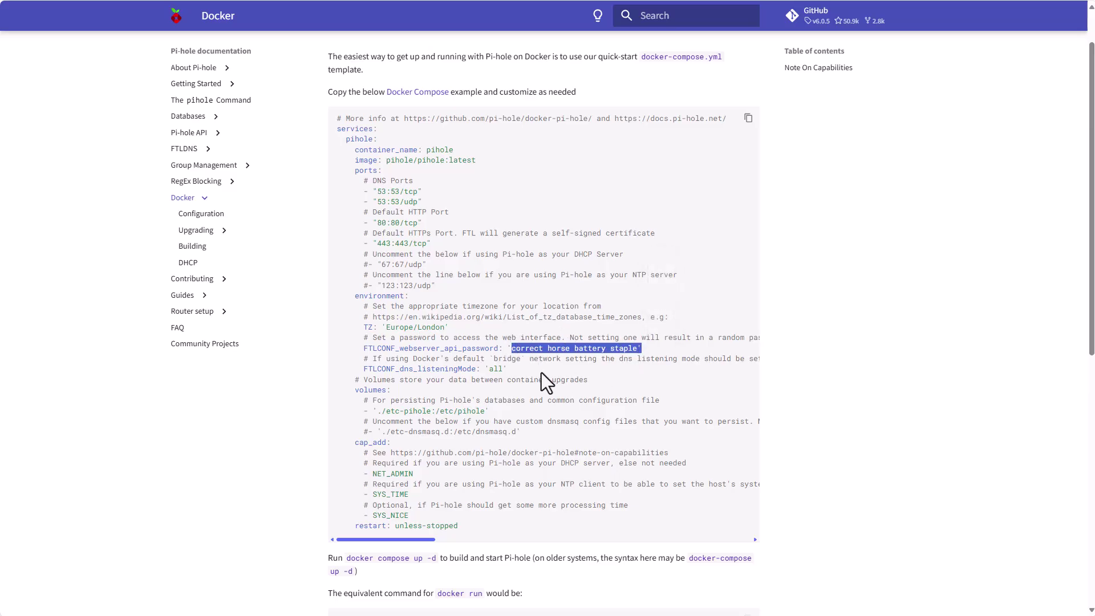
click(387, 413)
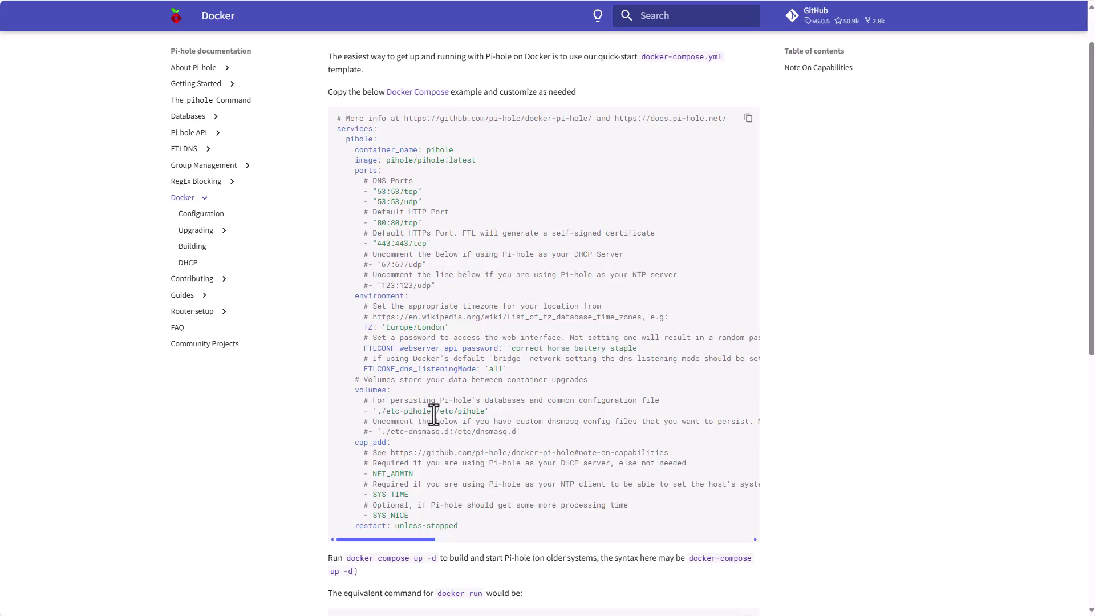
scroll(422, 405, down, 1)
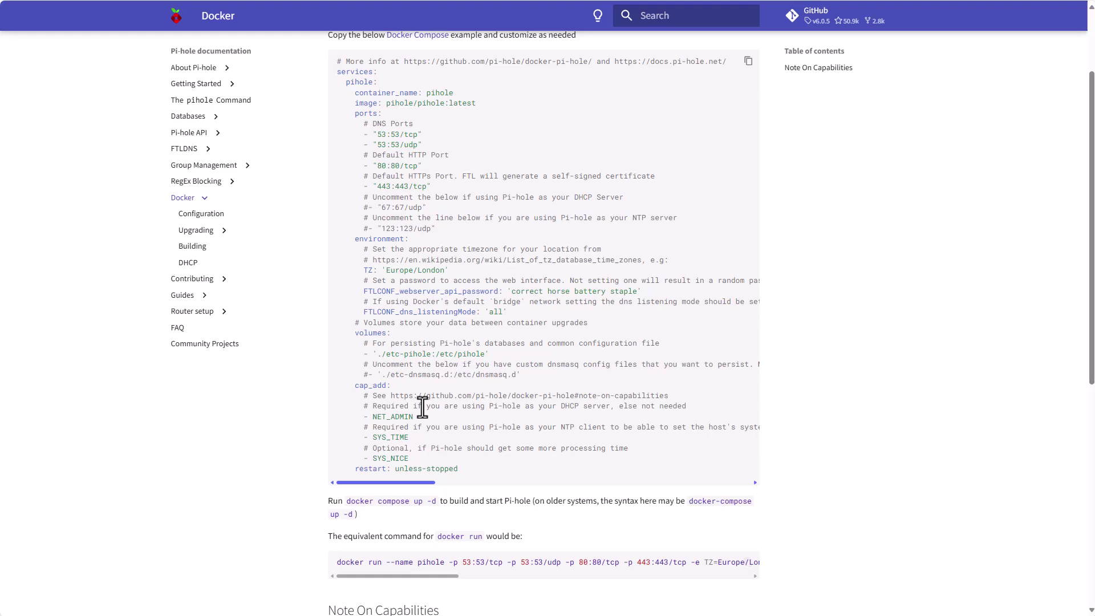
scroll(422, 407, up, 1)
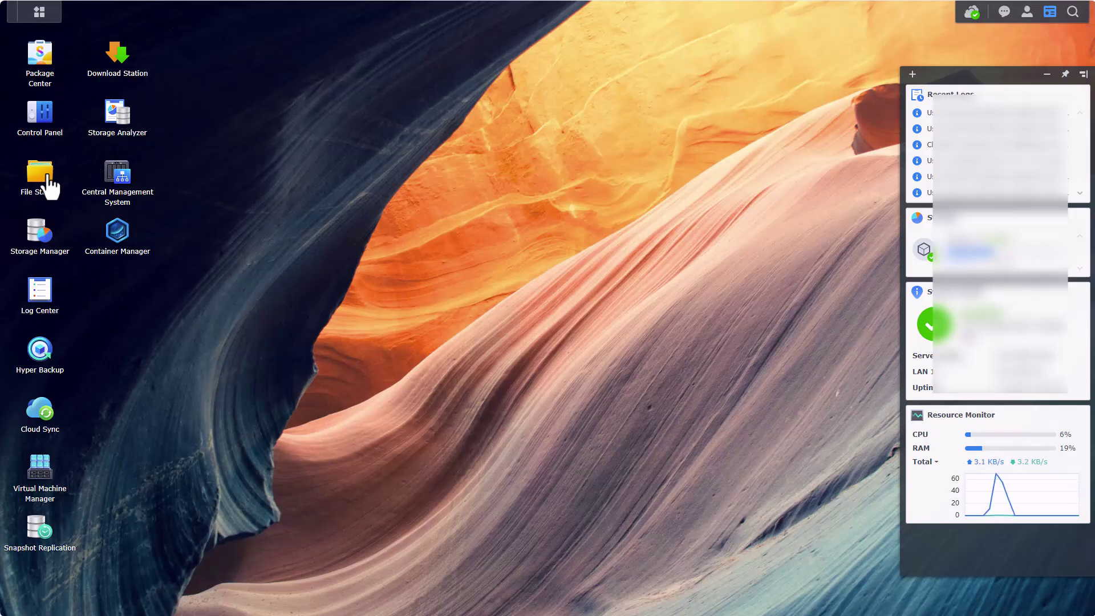
In File Station, create a folder named pihole6 inside the docker folder
click(43, 184)
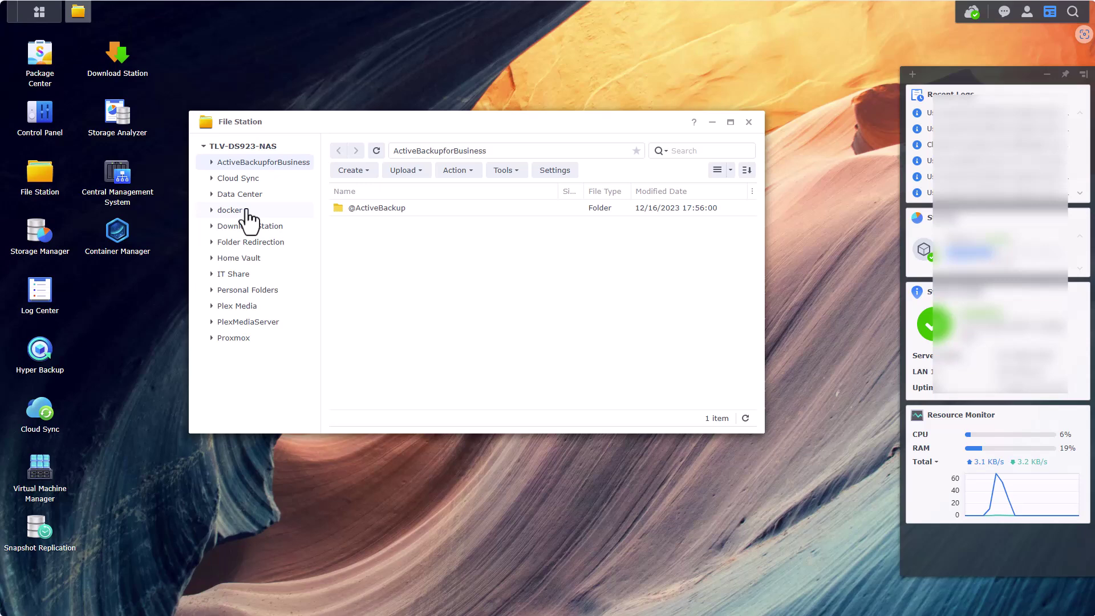
click(247, 211)
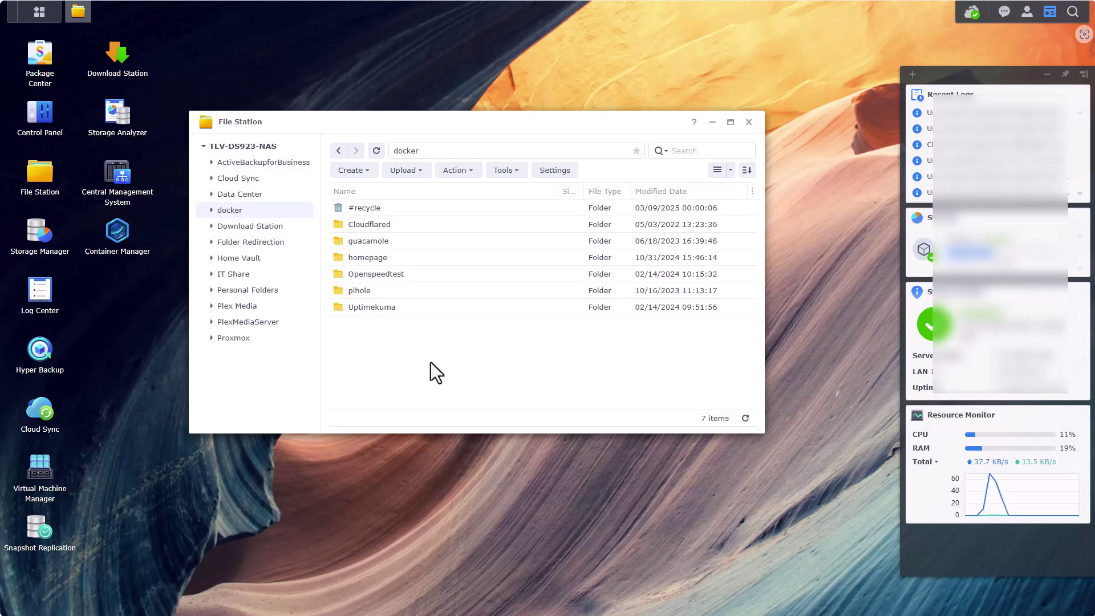
right_click(399, 354)
click(439, 411)
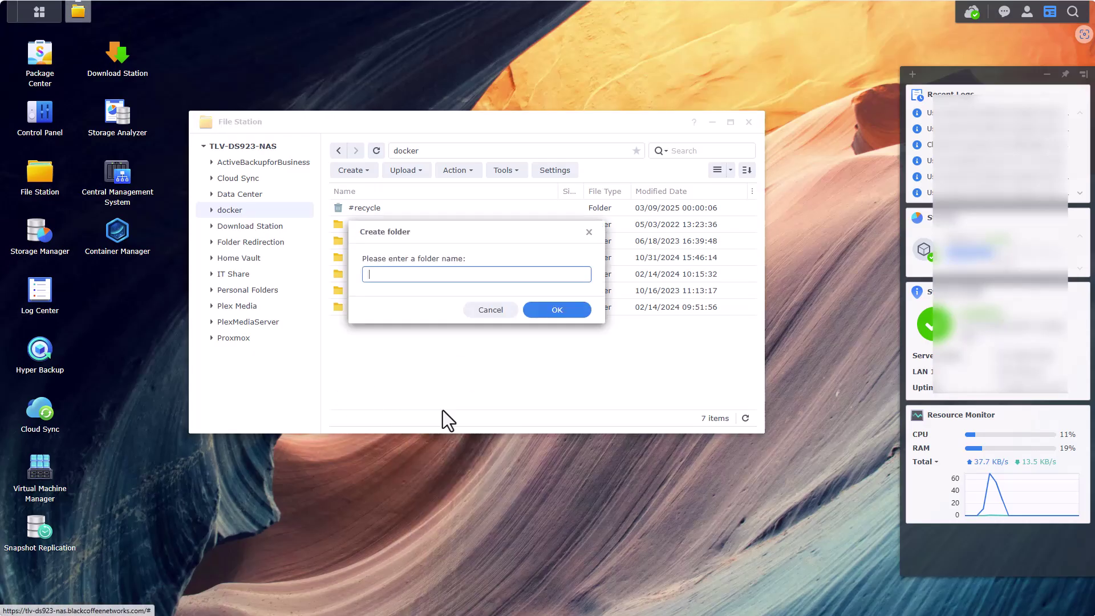
text(piho)
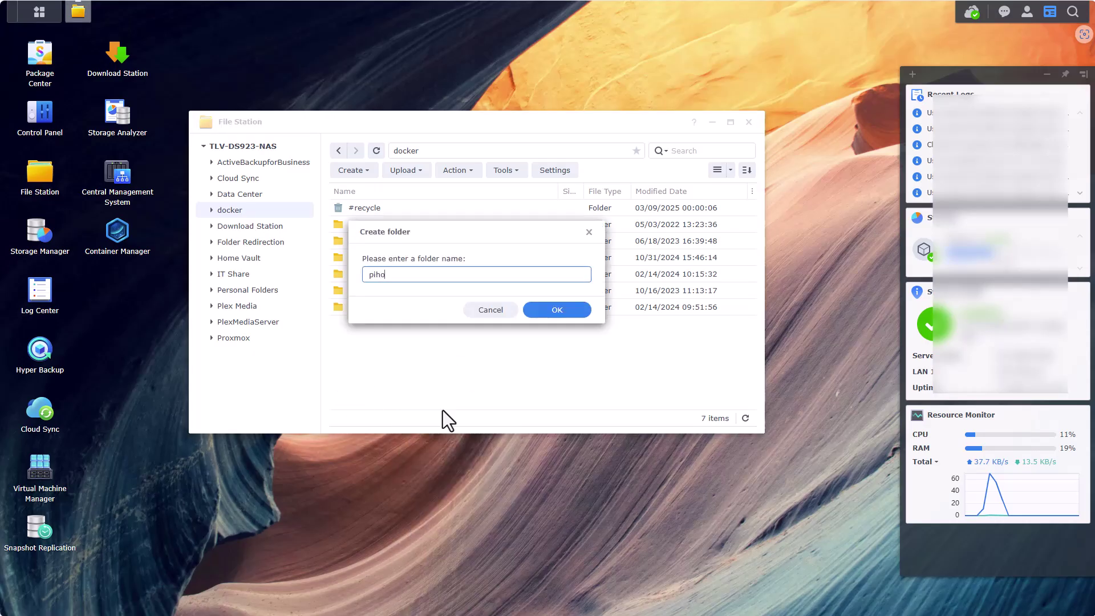
text(le6)
click(576, 316)
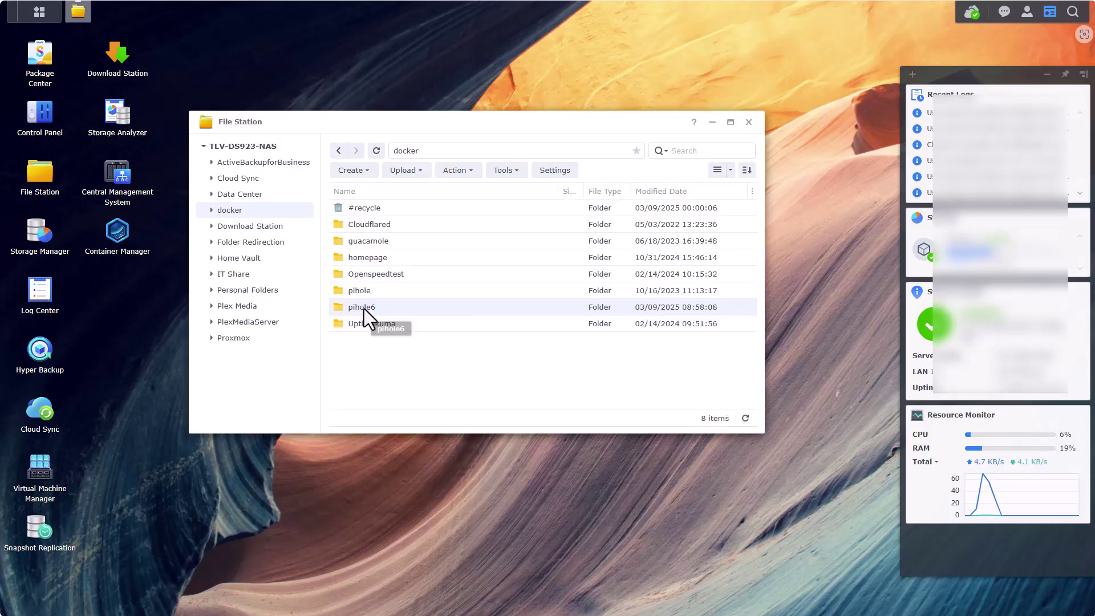
Inside pihole6, create the subfolders pihole and dnsmasq.d
double_click(363, 310)
right_click(400, 279)
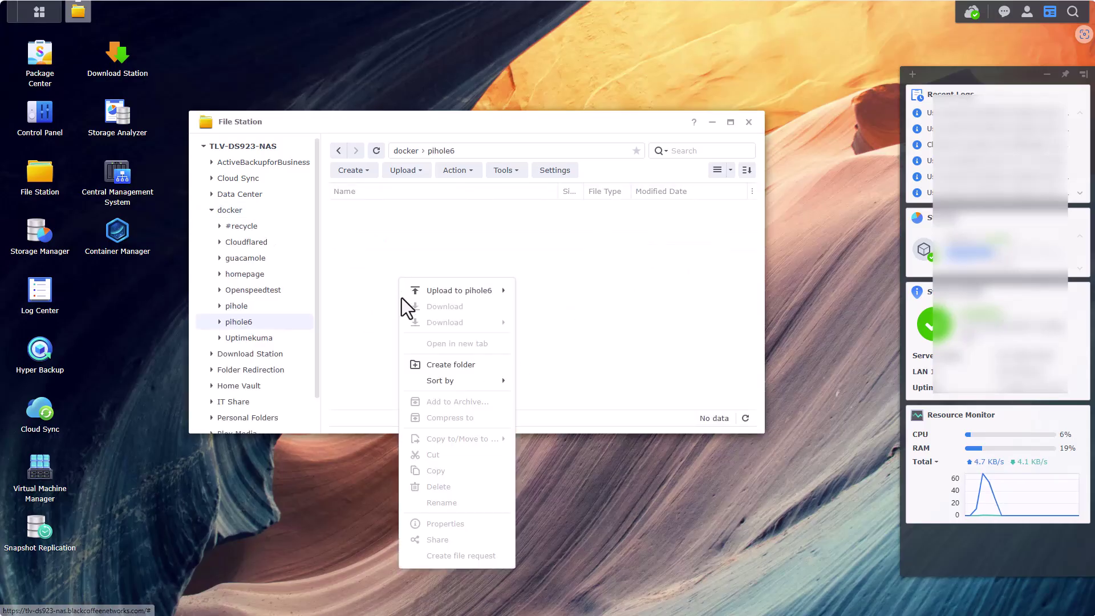
click(433, 368)
text(pihole)
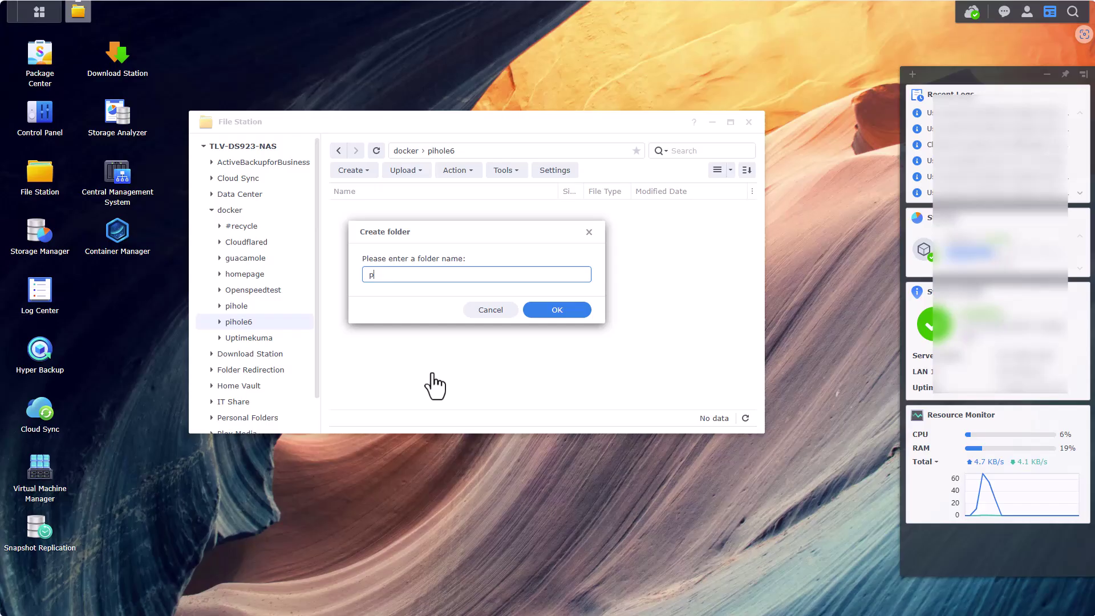
click(557, 310)
right_click(368, 270)
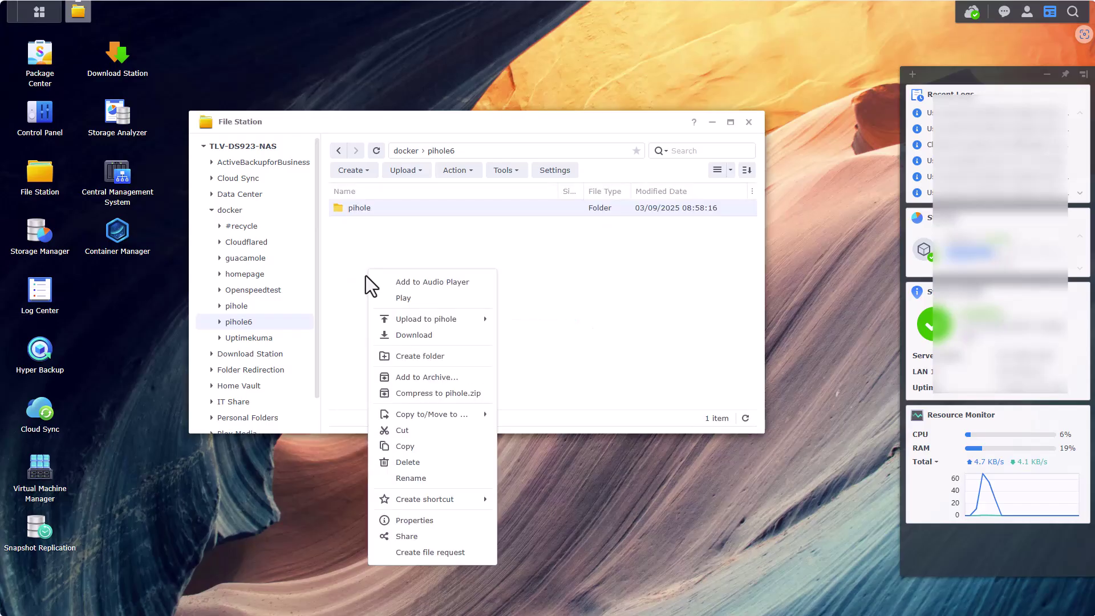
click(413, 357)
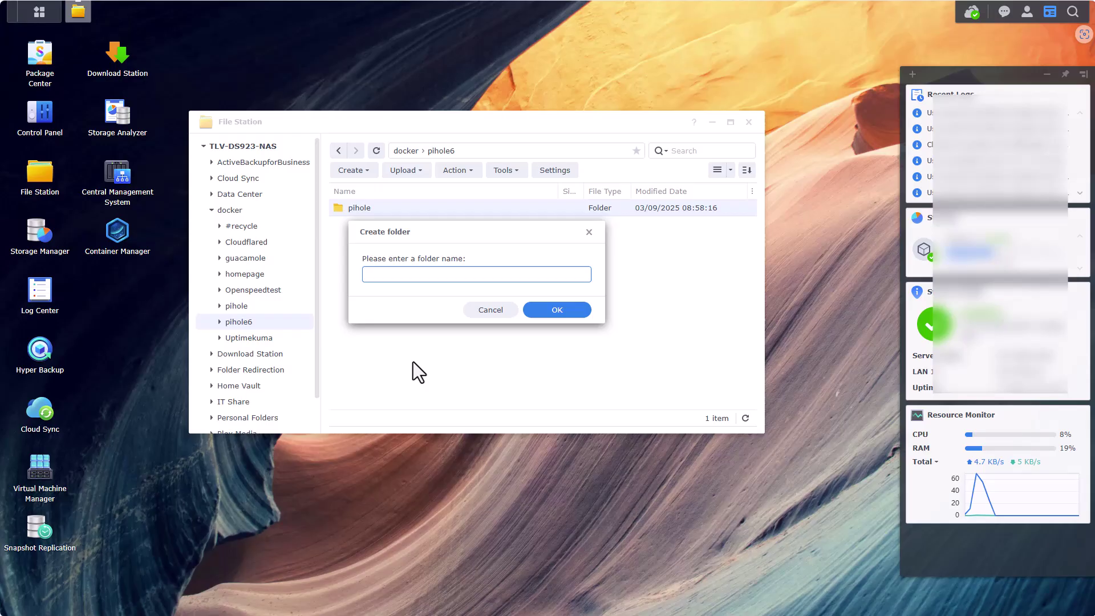
text(dnsmasq.d)
click(551, 311)
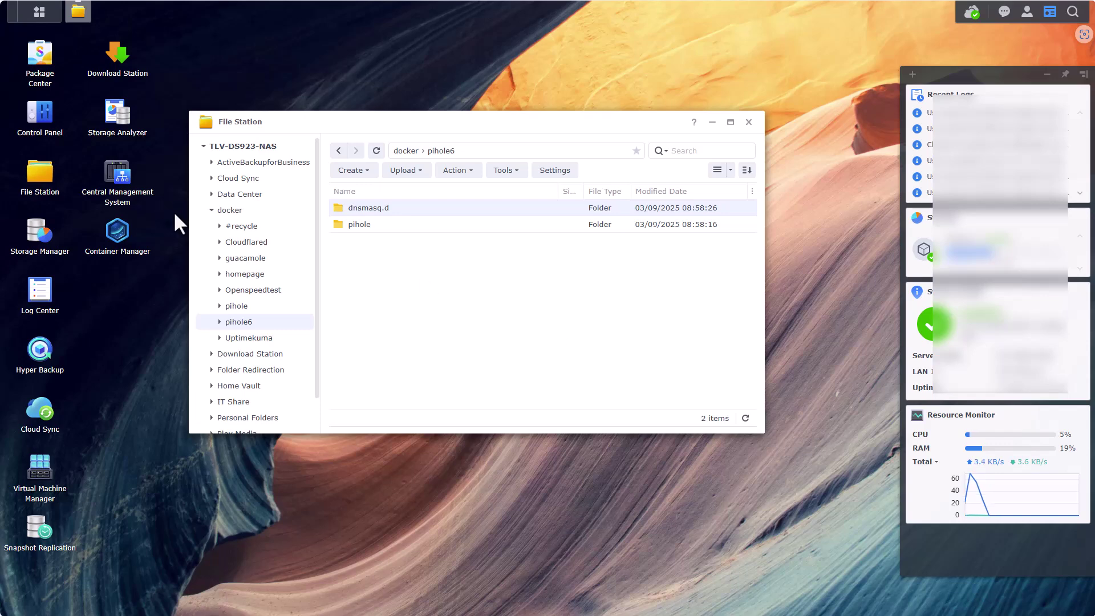
In Container Manager, start a new project named pihole6
click(118, 240)
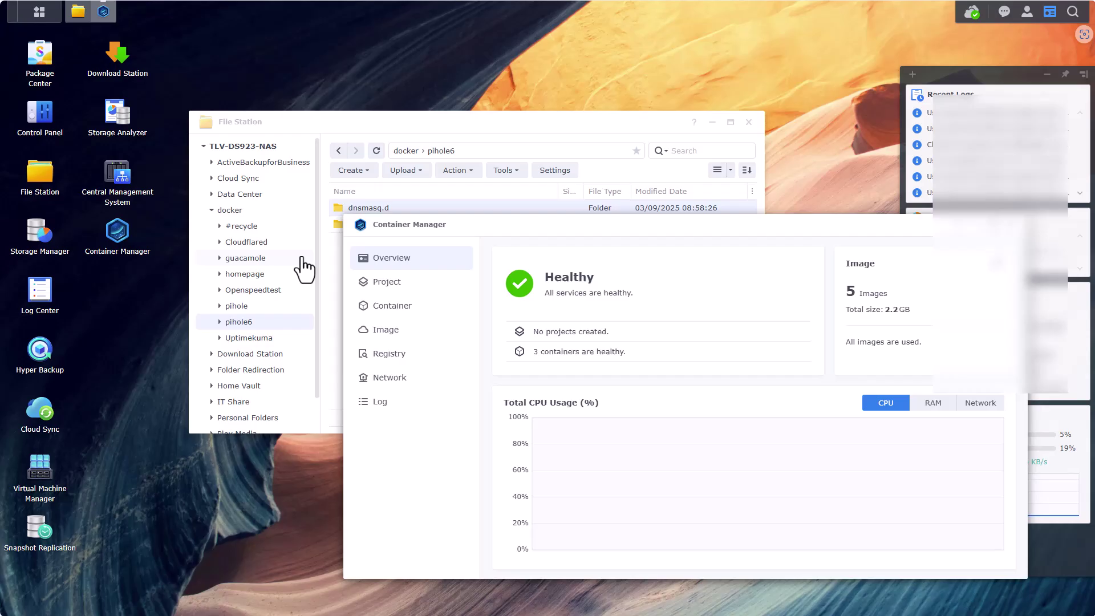
click(379, 286)
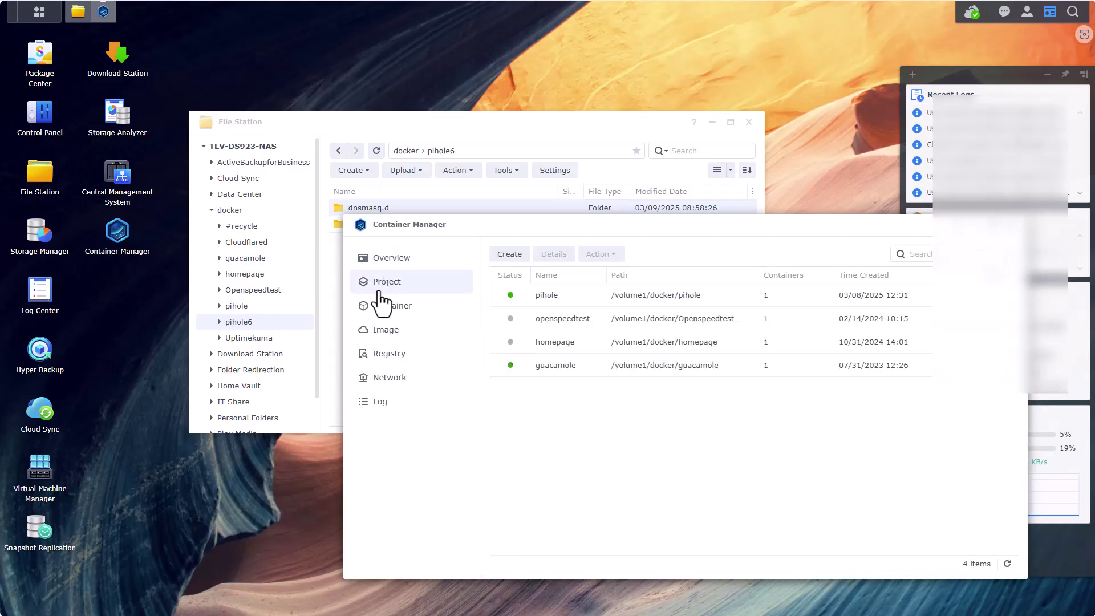
click(513, 255)
click(629, 308)
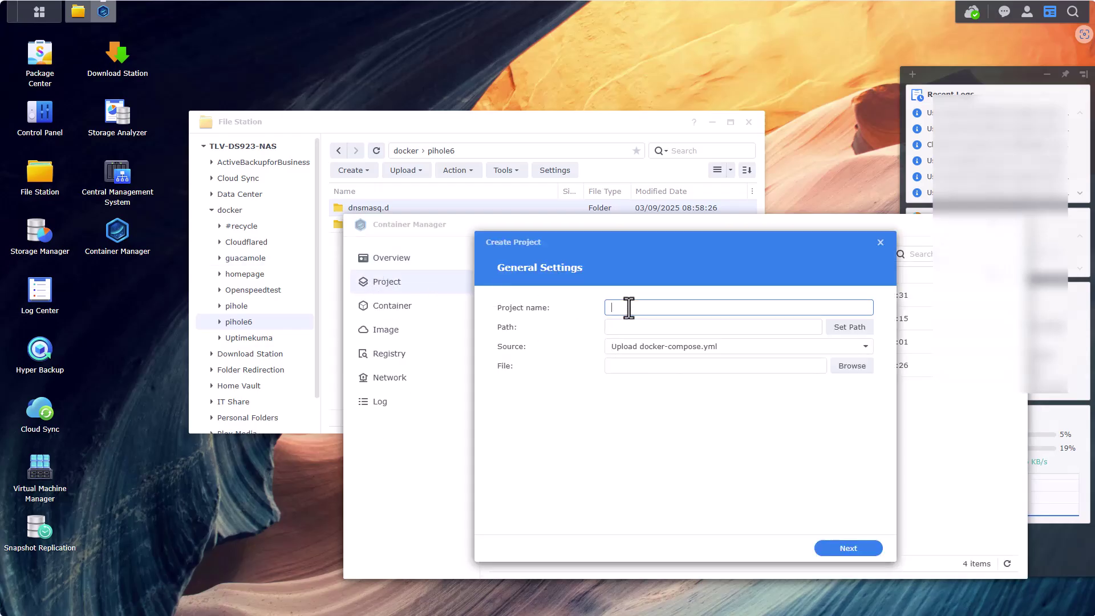
text(pihole6)
Set the pihole6 project path to /docker/pihole6
click(848, 328)
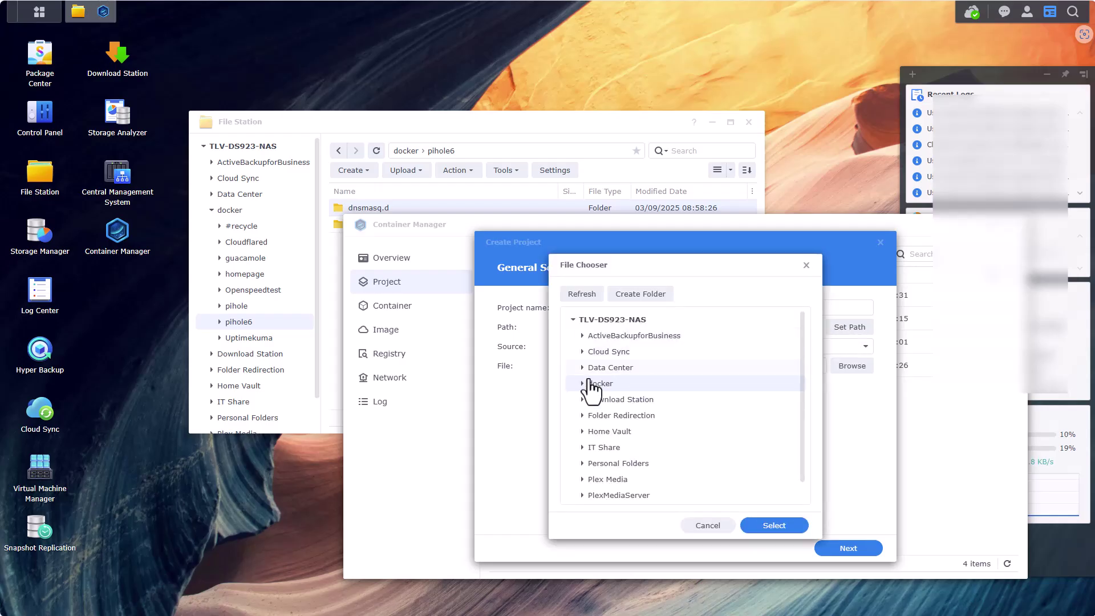
click(582, 384)
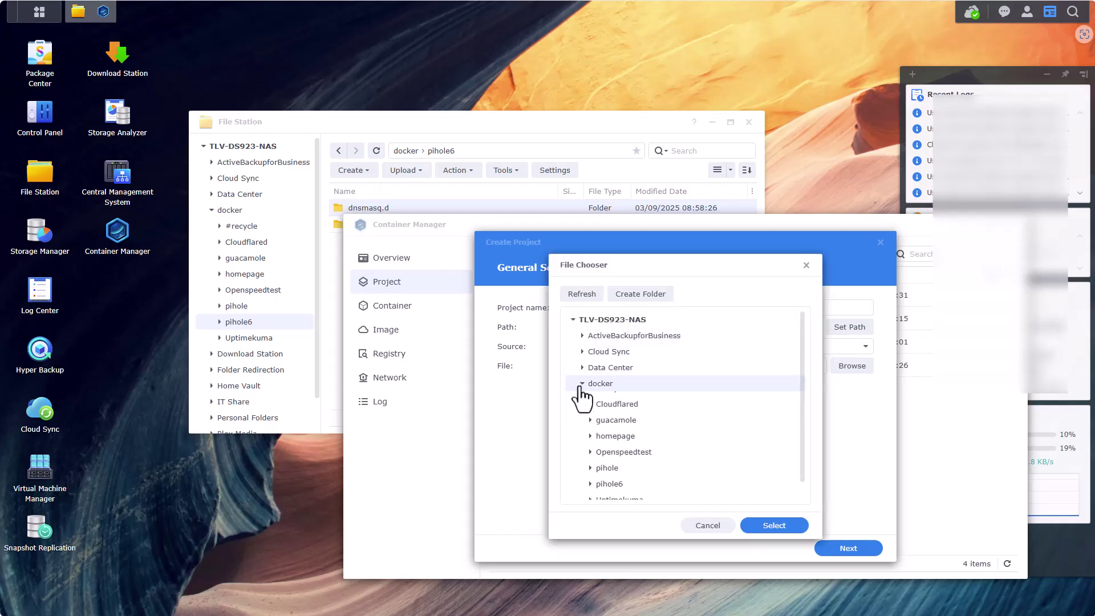
scroll(584, 400, down, 1)
click(609, 460)
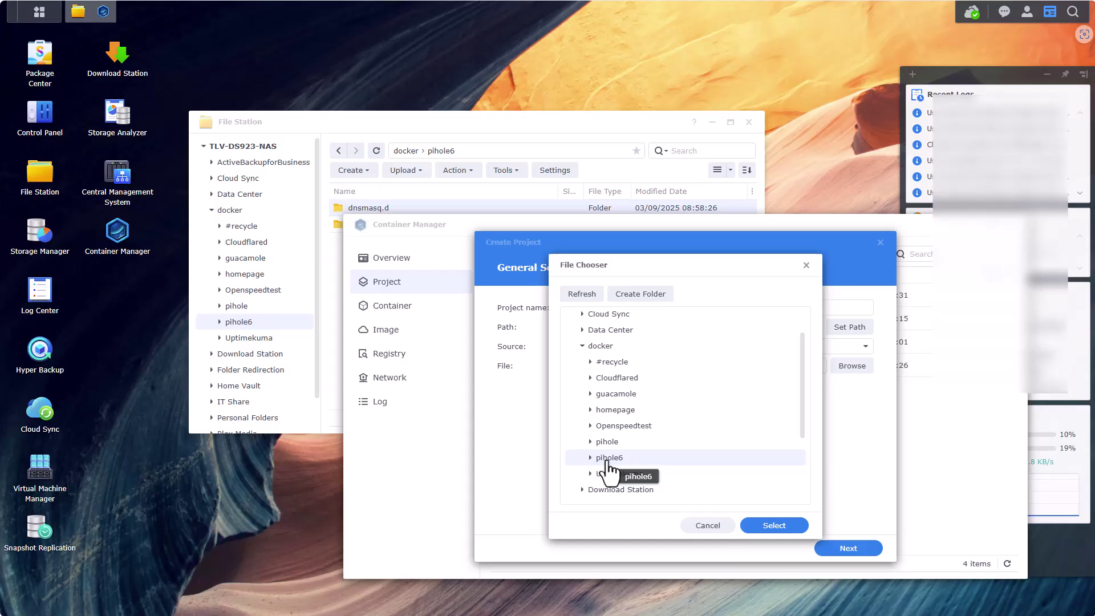
click(767, 526)
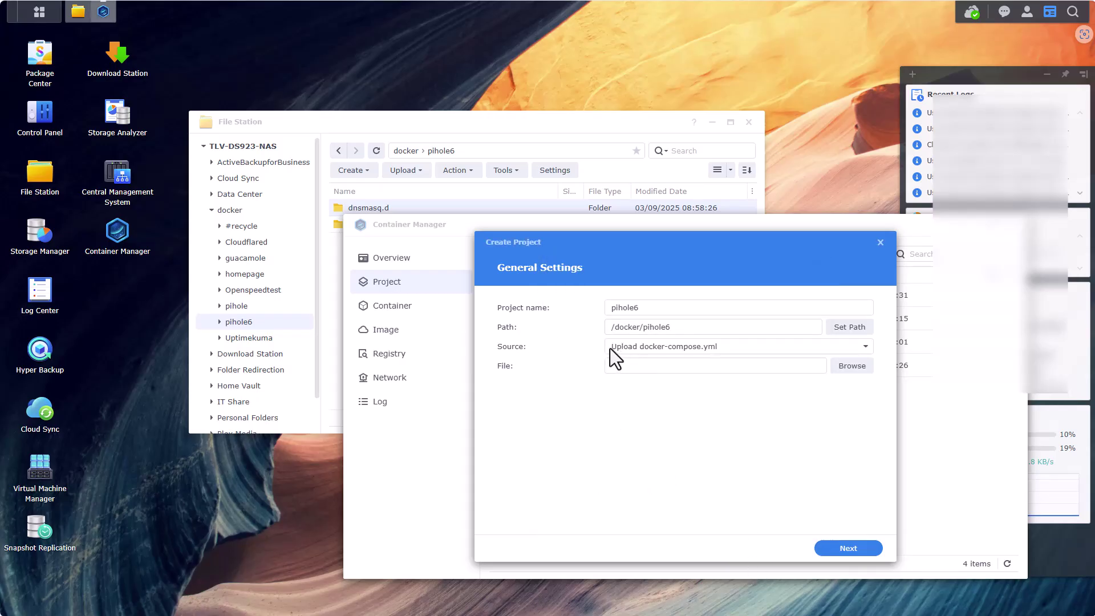
click(692, 352)
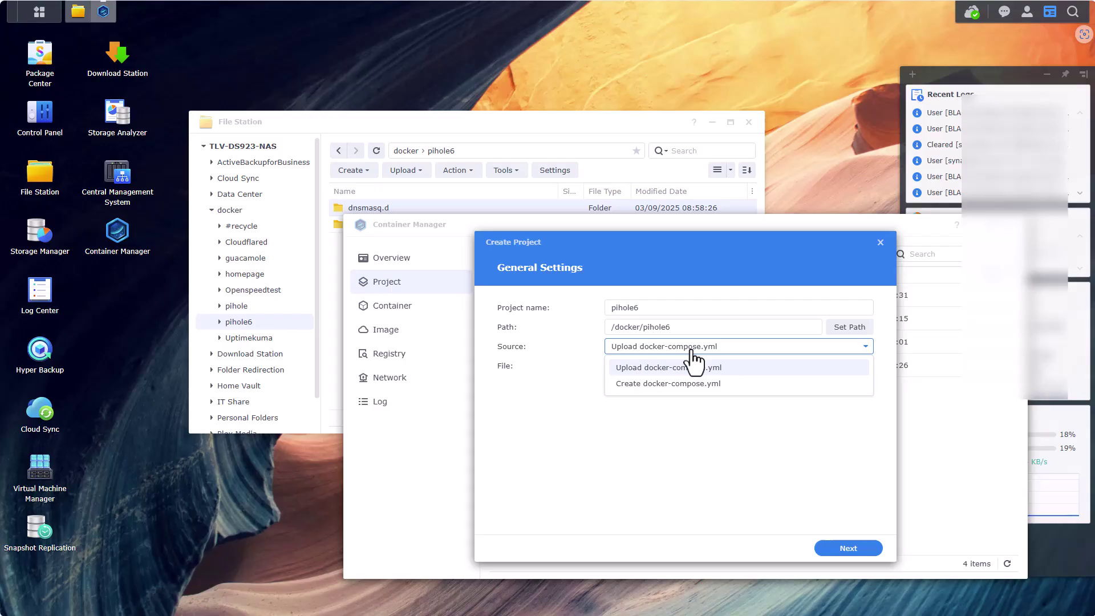
Choose Create docker-compose.yml as the source and copy the Pi-hole docs' compose example
click(674, 389)
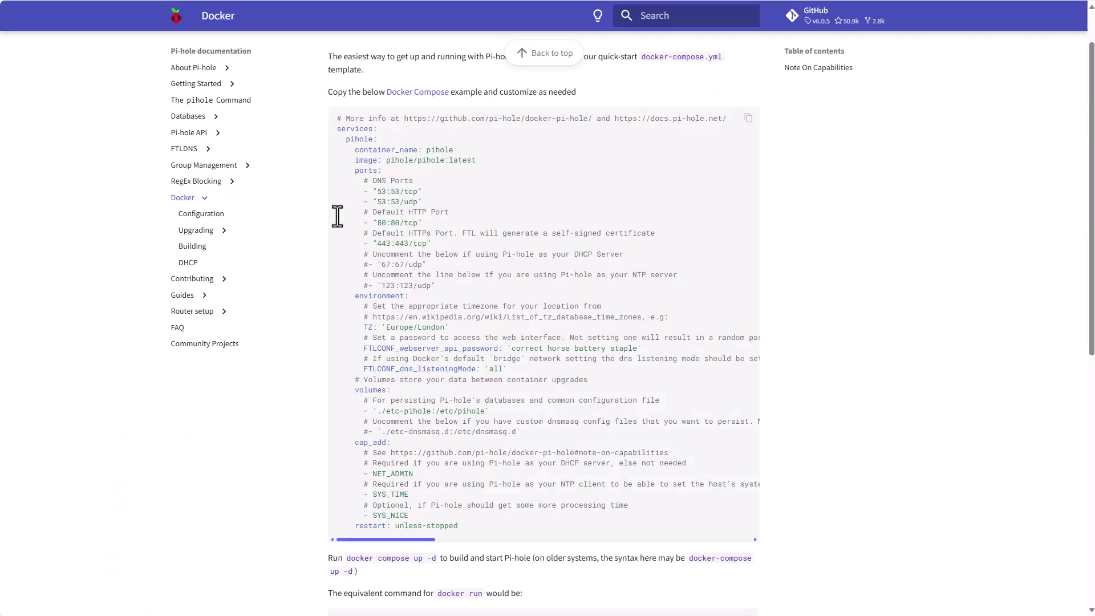
click(748, 118)
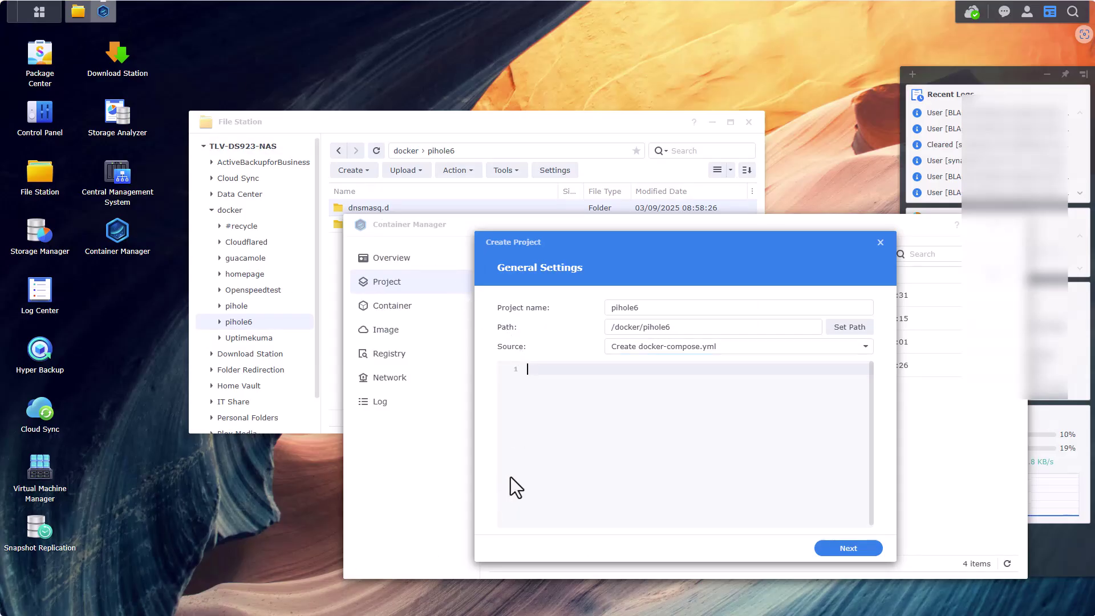
Paste the Pi-hole compose template into the project's compose editor
key(ctrl+v)
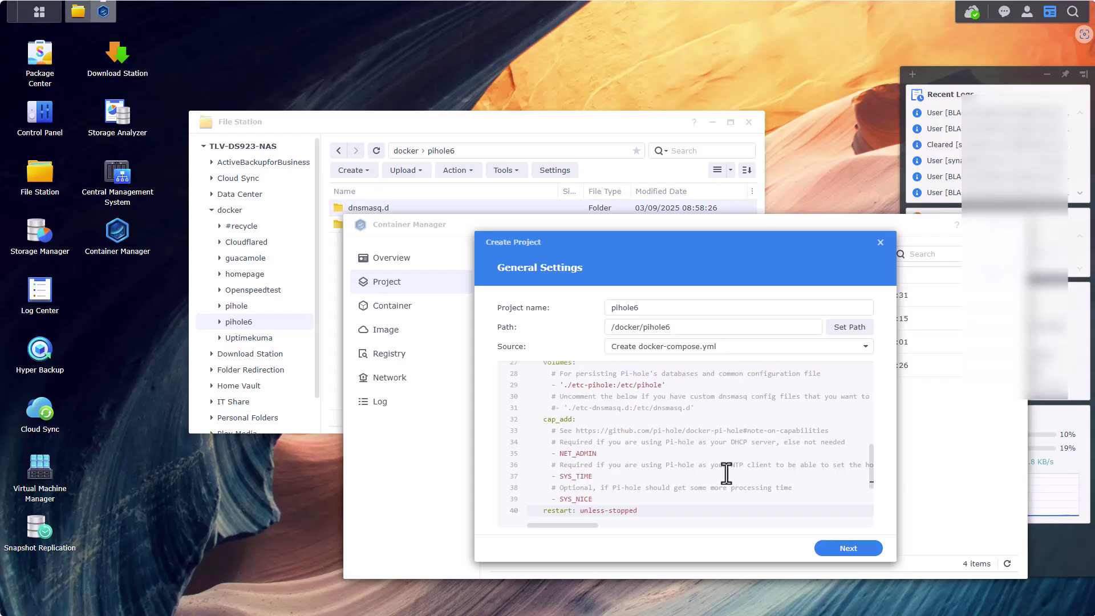
scroll(707, 477, up, 9)
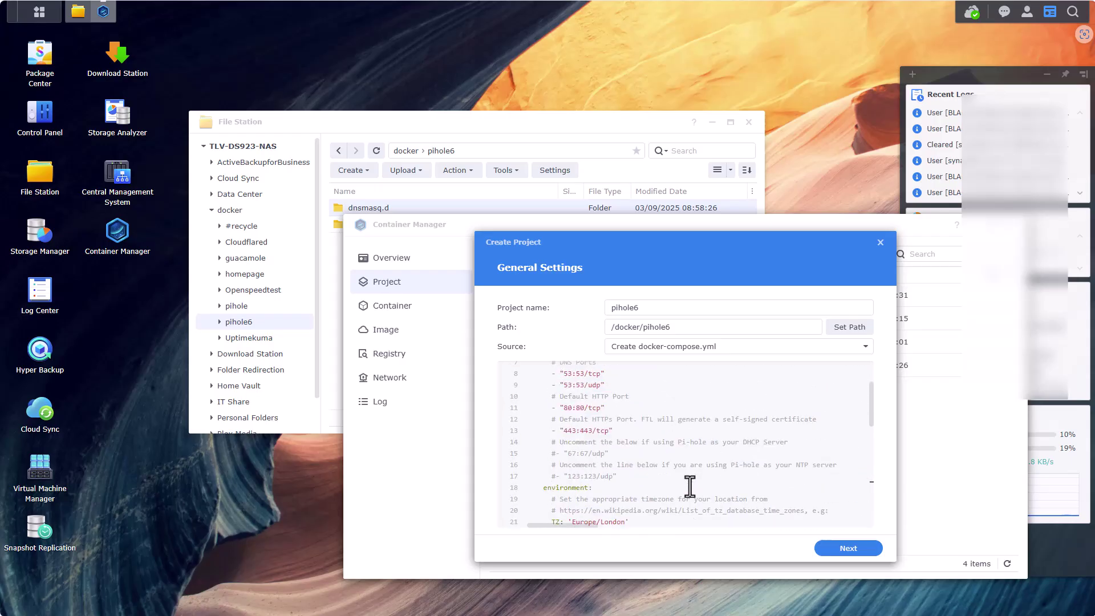
scroll(633, 470, down, 1)
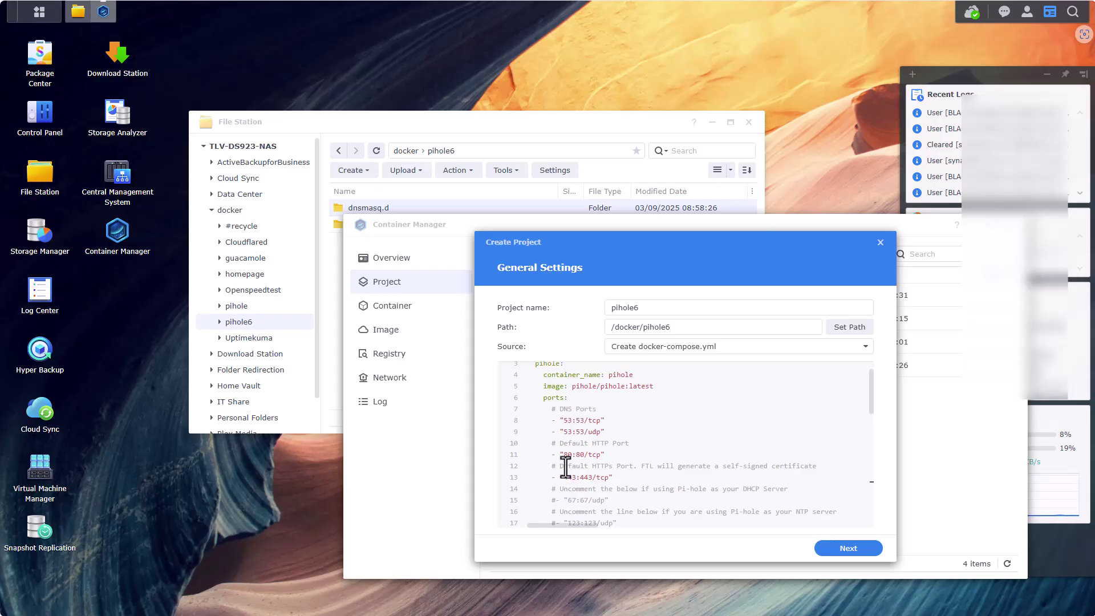
Change the host ports to 8082:80/tcp and 4443:443/tcp
click(568, 455)
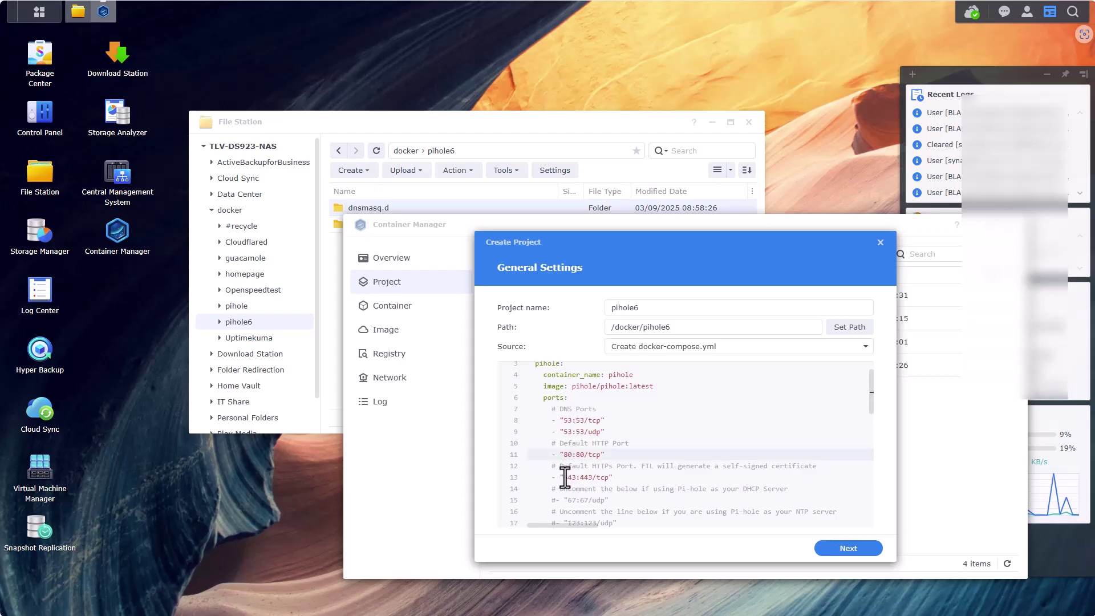
text(82)
click(573, 478)
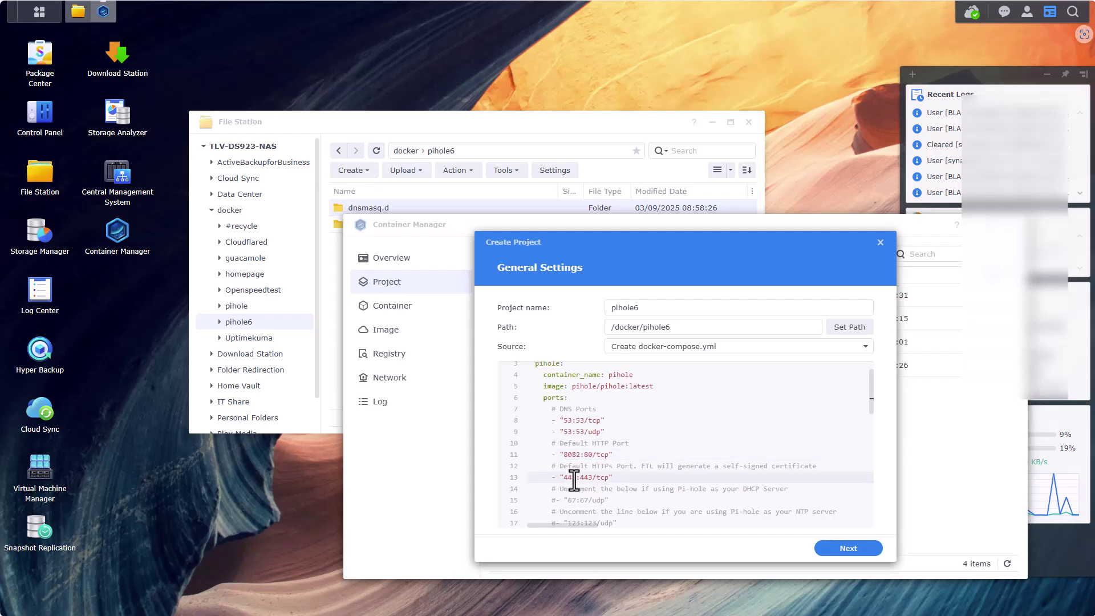
text(44)
scroll(587, 478, down, 2)
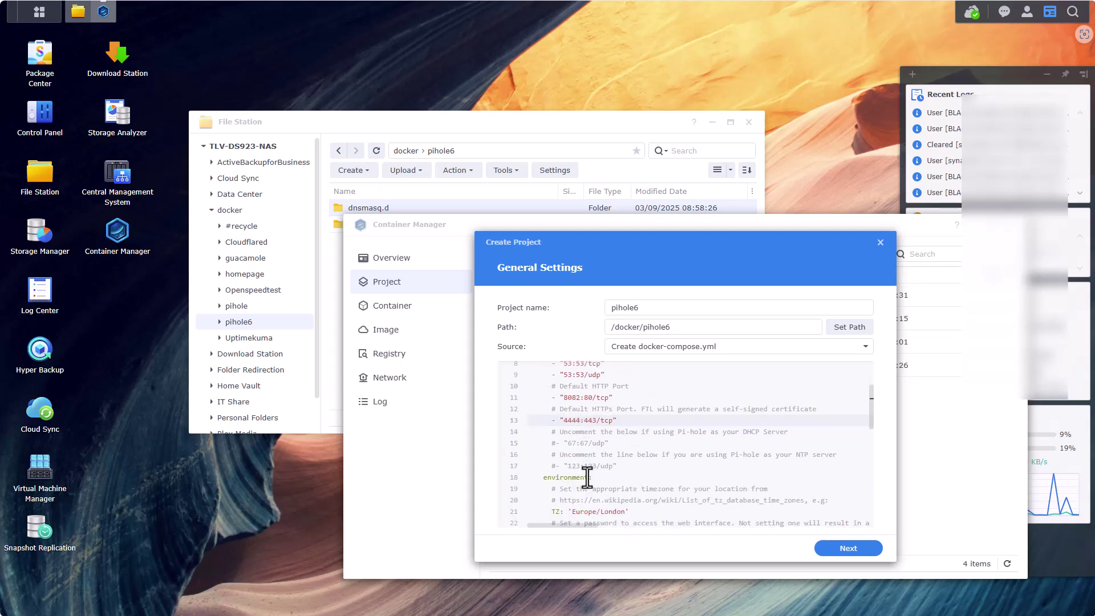
scroll(588, 478, down, 1)
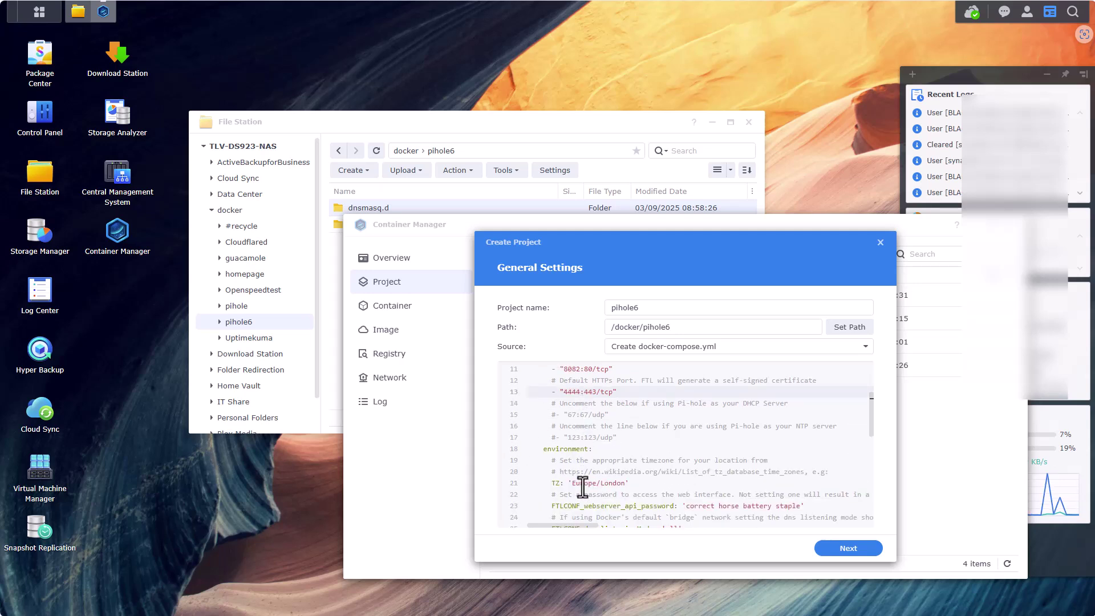
Replace the sample FTLCONF_webserver_api_password value on line 23 with a new password
click(582, 484)
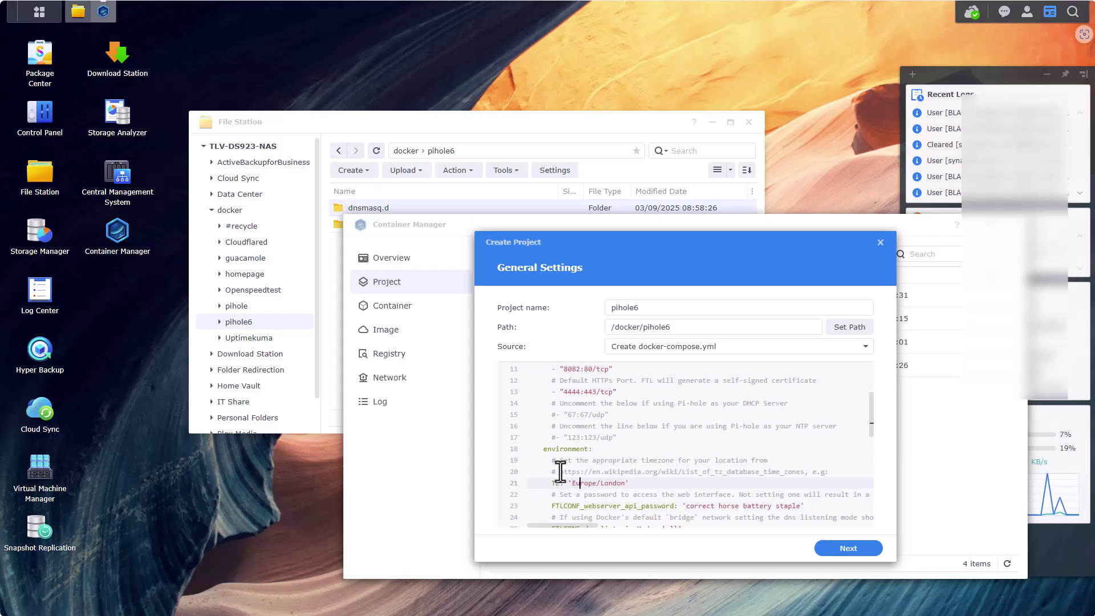
drag(560, 471, 808, 472)
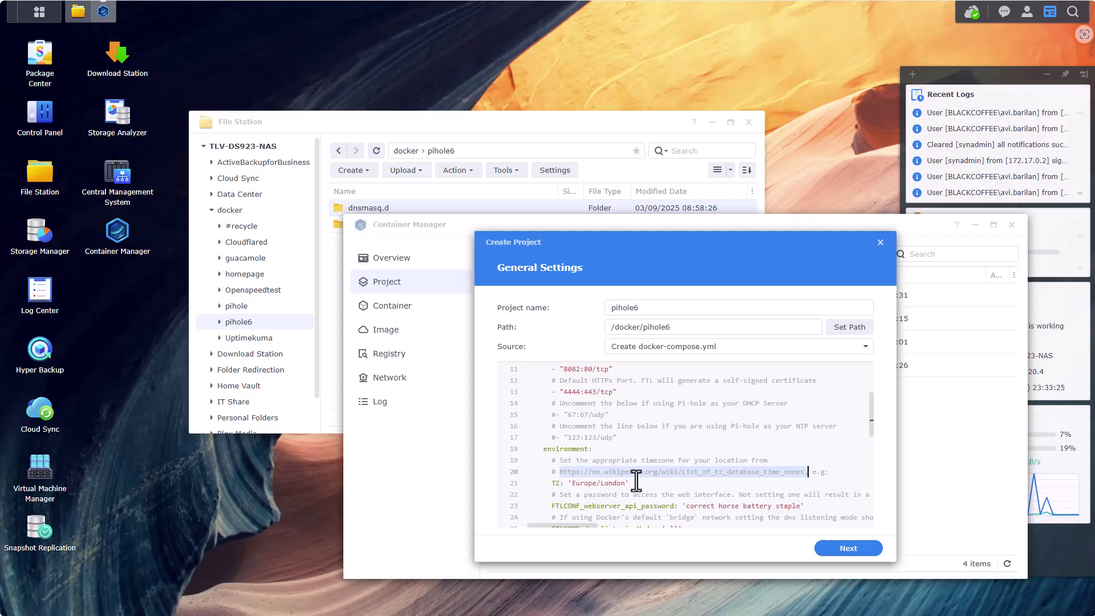
scroll(636, 481, down, 1)
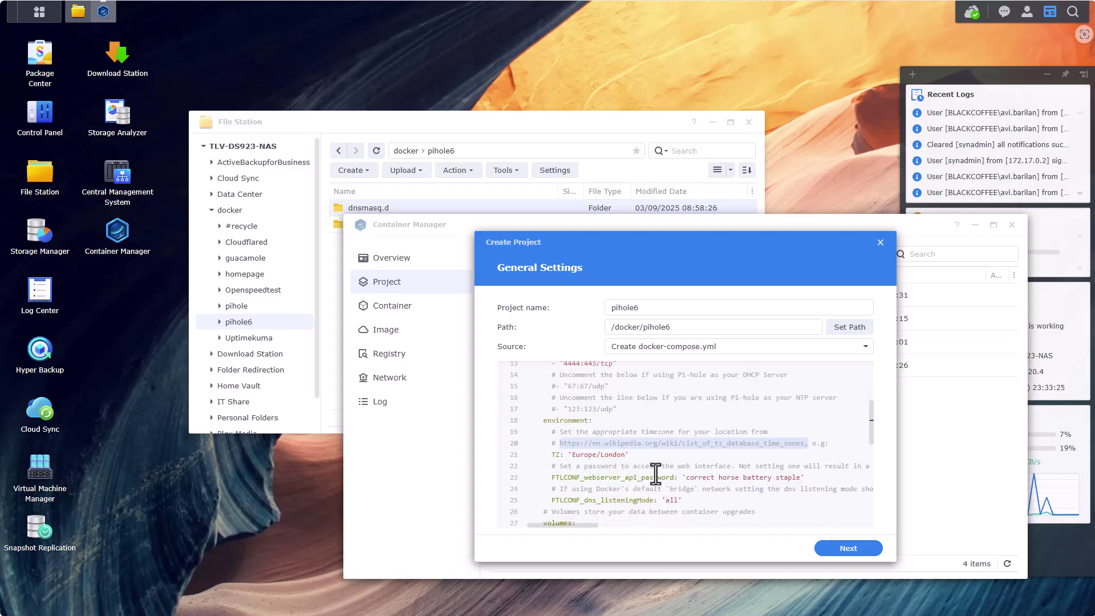
click(797, 479)
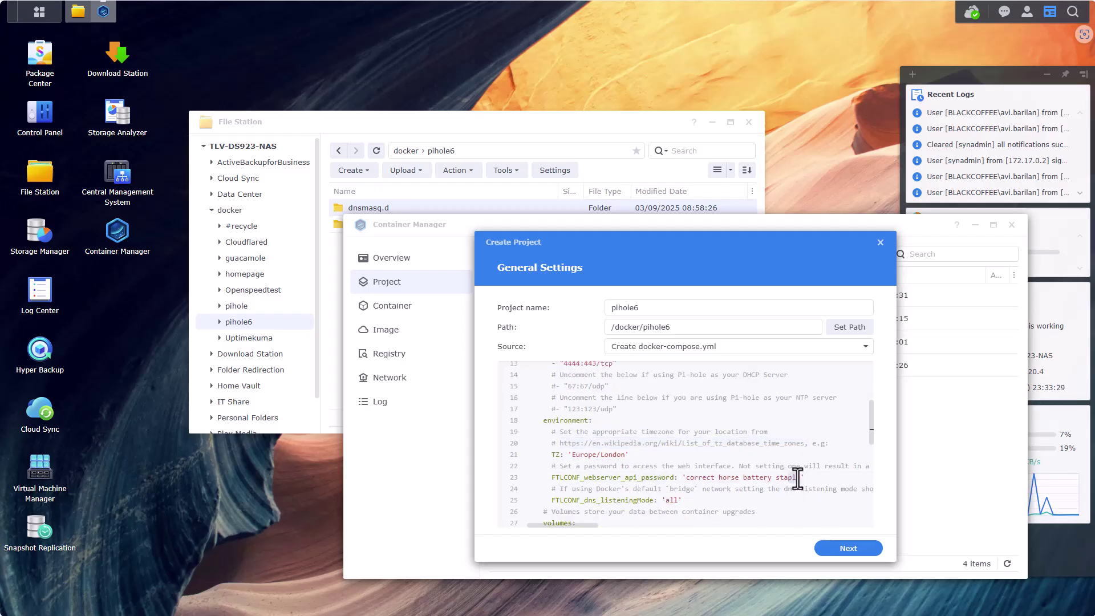
drag(800, 478, 686, 478)
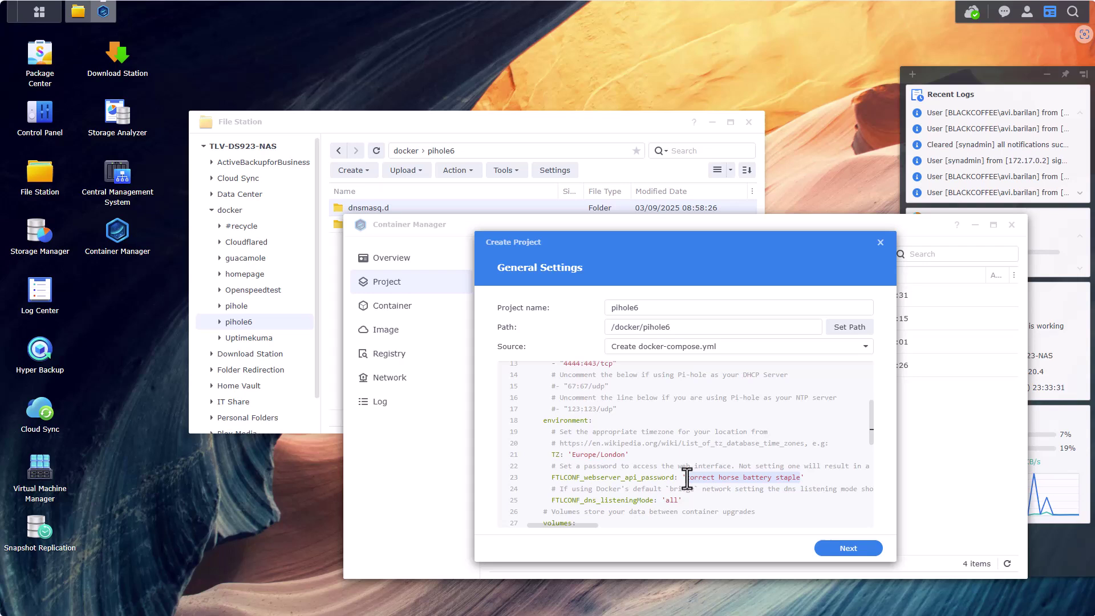
text(pihole)
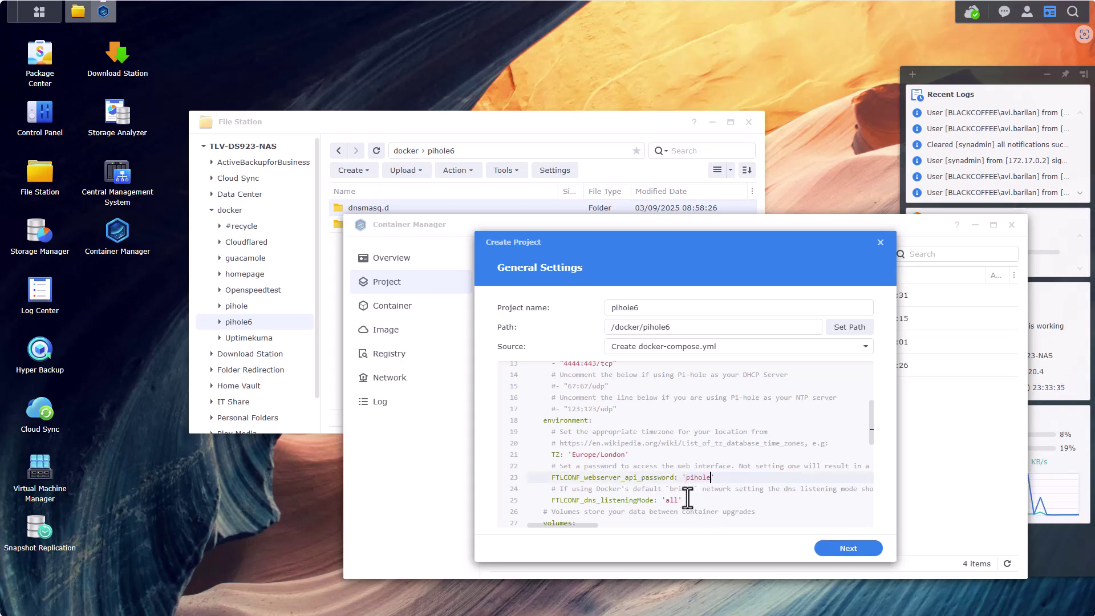
Change line 29's host path from ./etc-pihole to /volume1/docker/pihole6/pihole
scroll(656, 480, down, 2)
scroll(650, 474, down, 1)
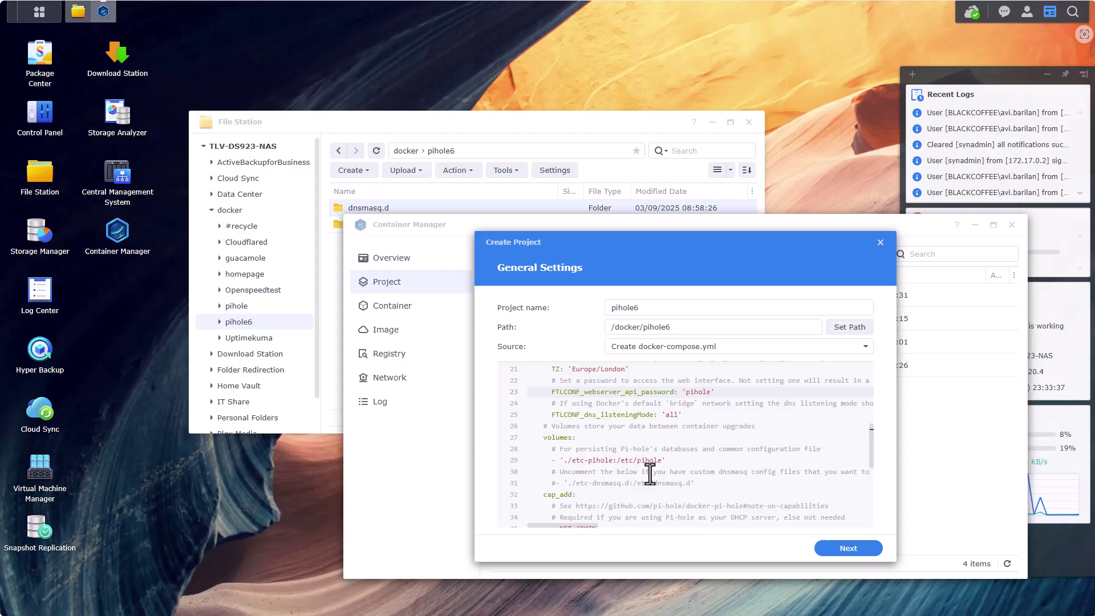
scroll(650, 474, down, 1)
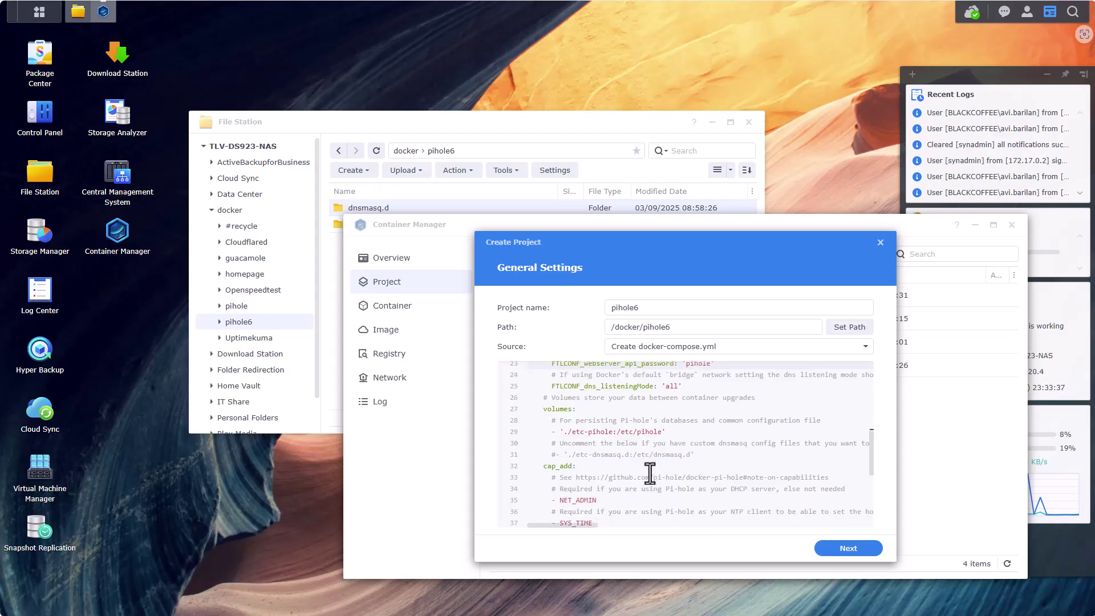
click(612, 432)
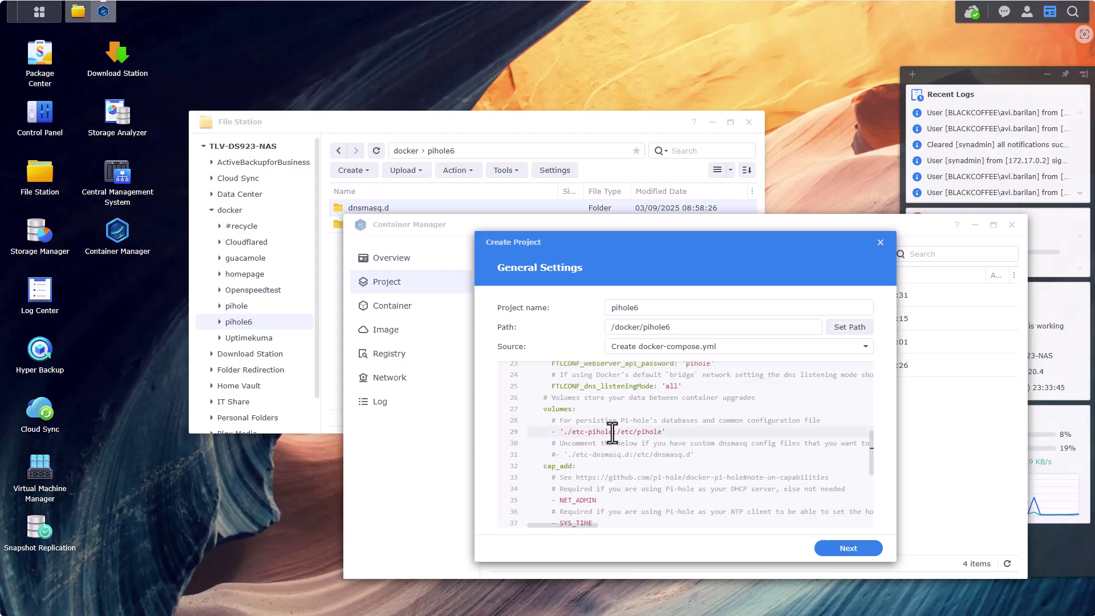
drag(612, 432, 564, 431)
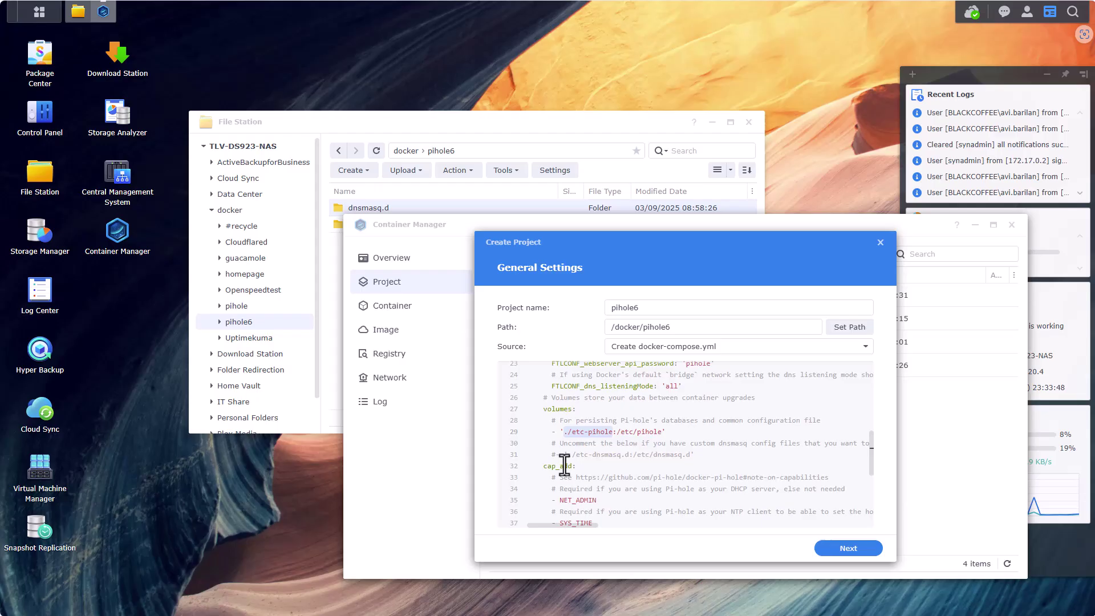
key(BackSpace)
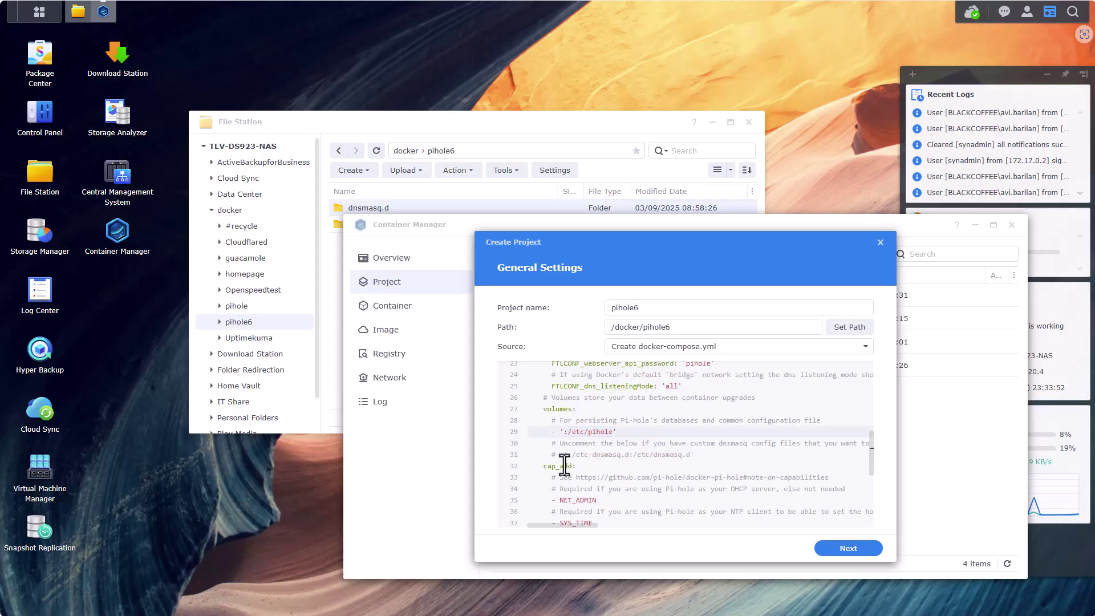
text(/volume1)
text(/docker)
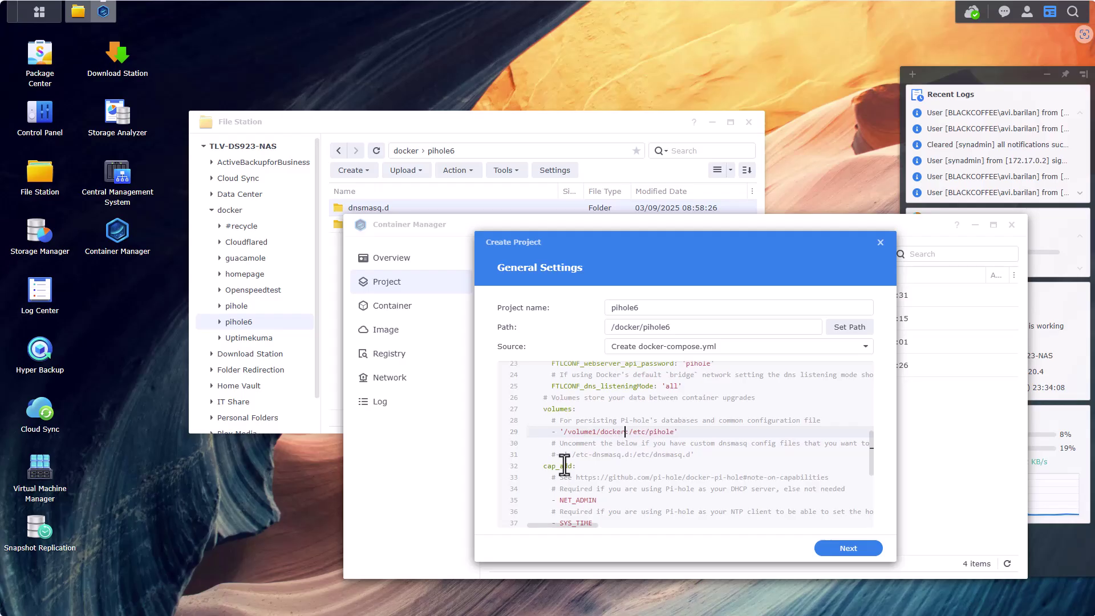
text(/pihole6)
text(/pihole)
Make line 31 an active mapping /volume1/docker/pihole6/dnsmasq.d:/etc/dnsmasq.d
drag(687, 432, 563, 435)
key(ctrl+c)
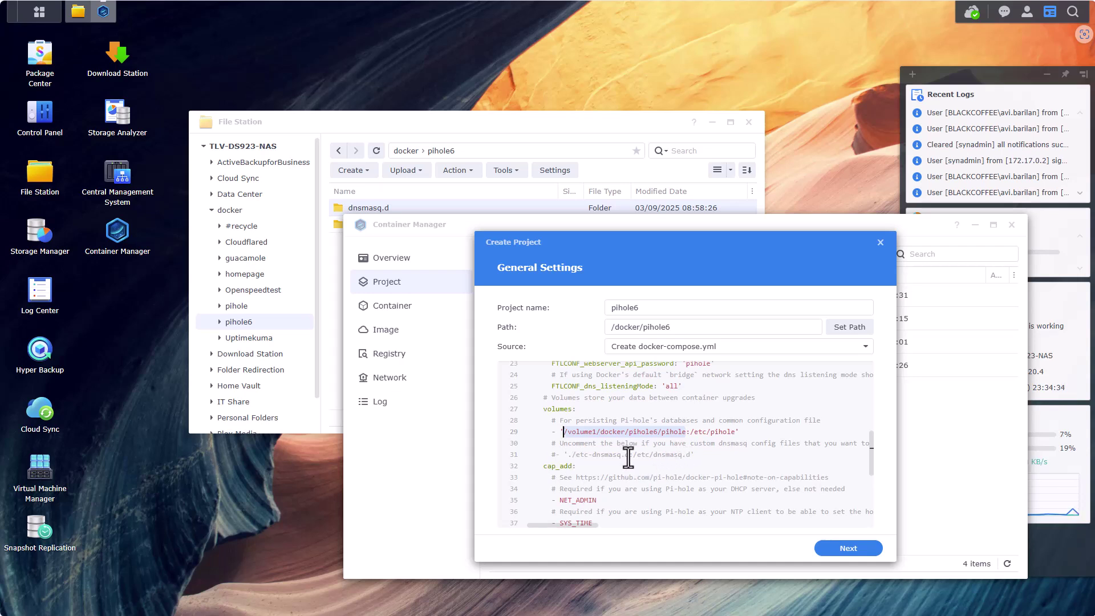
drag(629, 454, 565, 455)
key(ctrl+v)
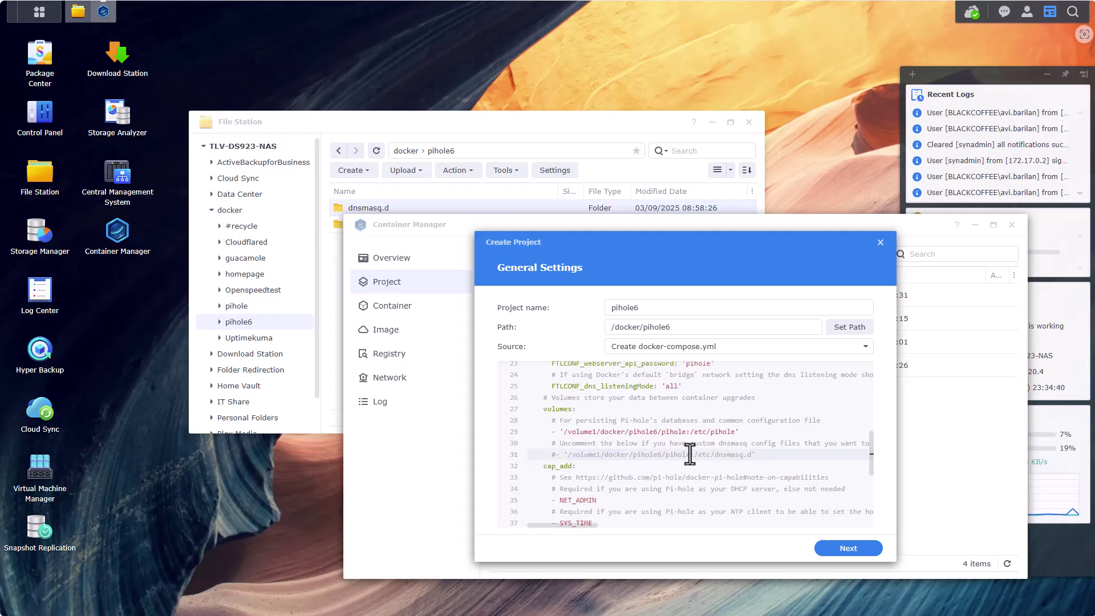
drag(689, 455, 666, 457)
text(dnsmasq.d)
key(F12)
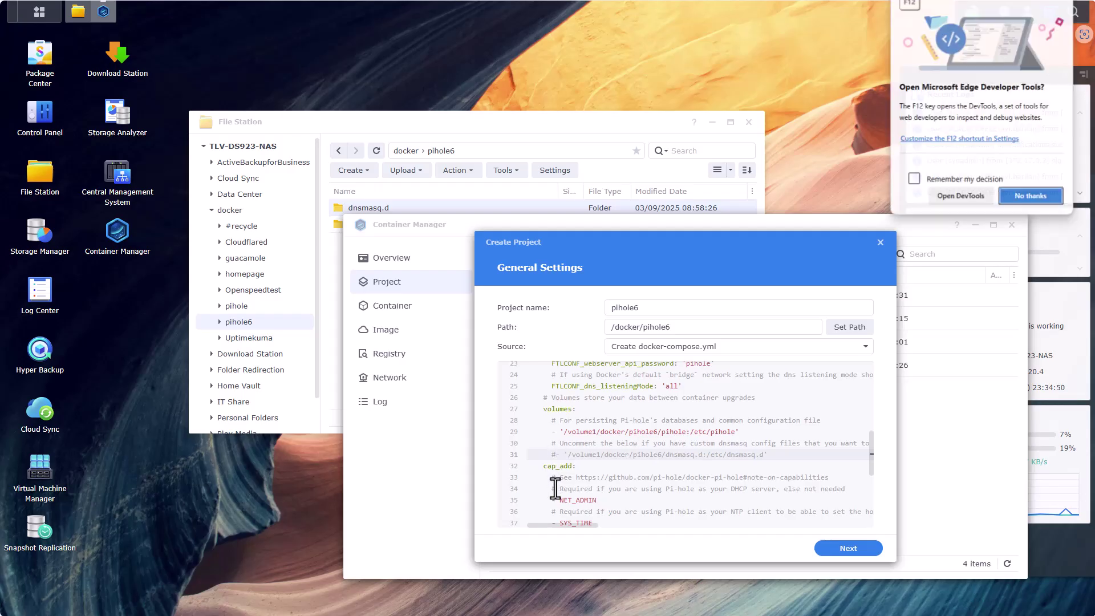
click(555, 455)
key(BackSpace)
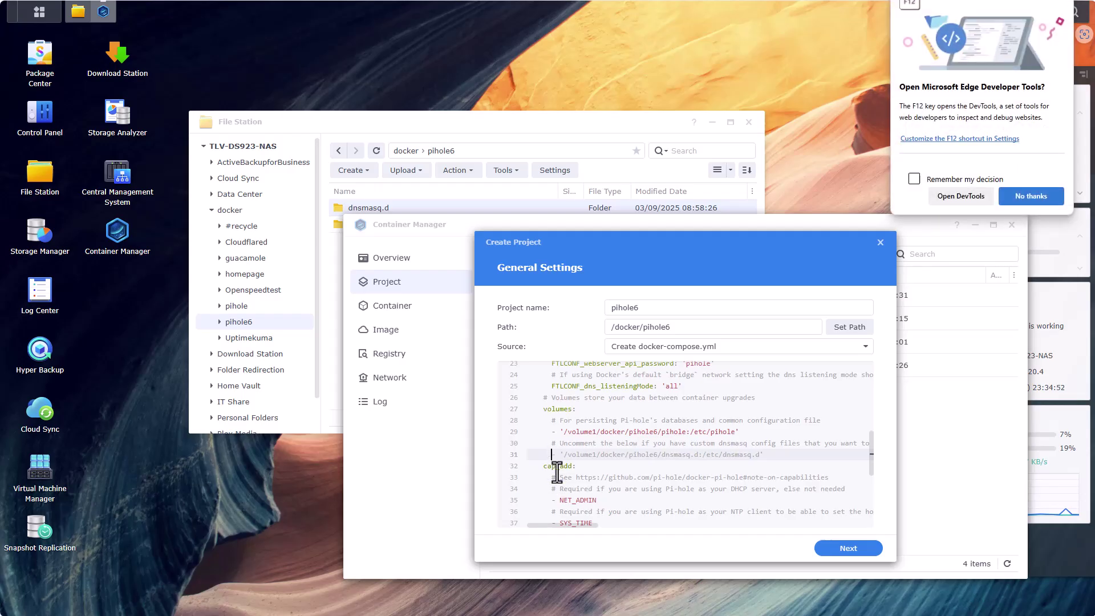
click(1021, 193)
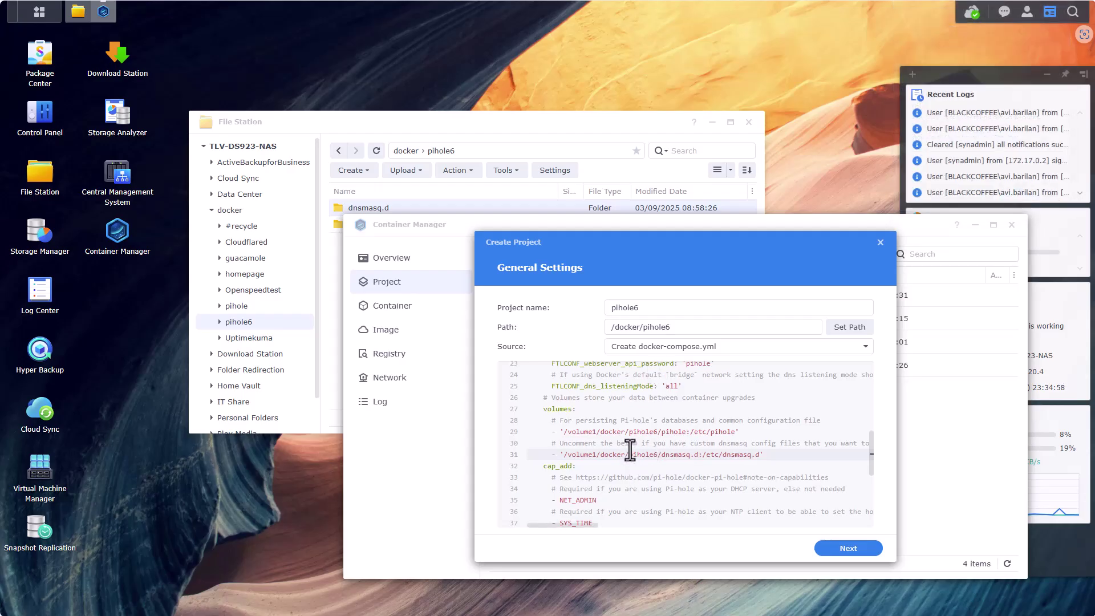
Advance past the compose and web portal pages to the pihole6 Summary, keeping start-on-creation checked
scroll(630, 451, down, 3)
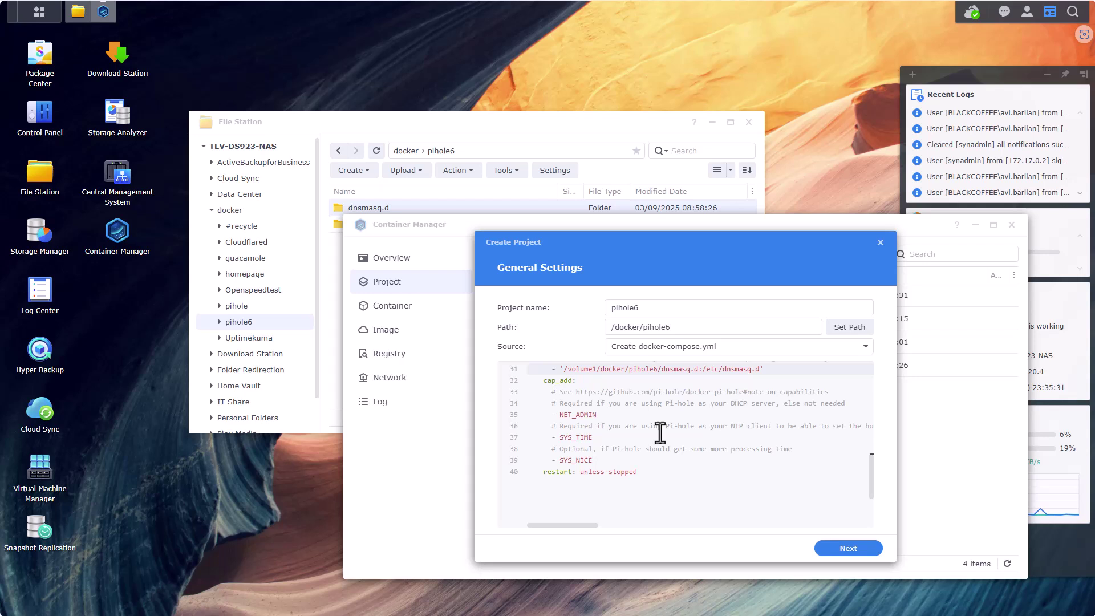
click(847, 548)
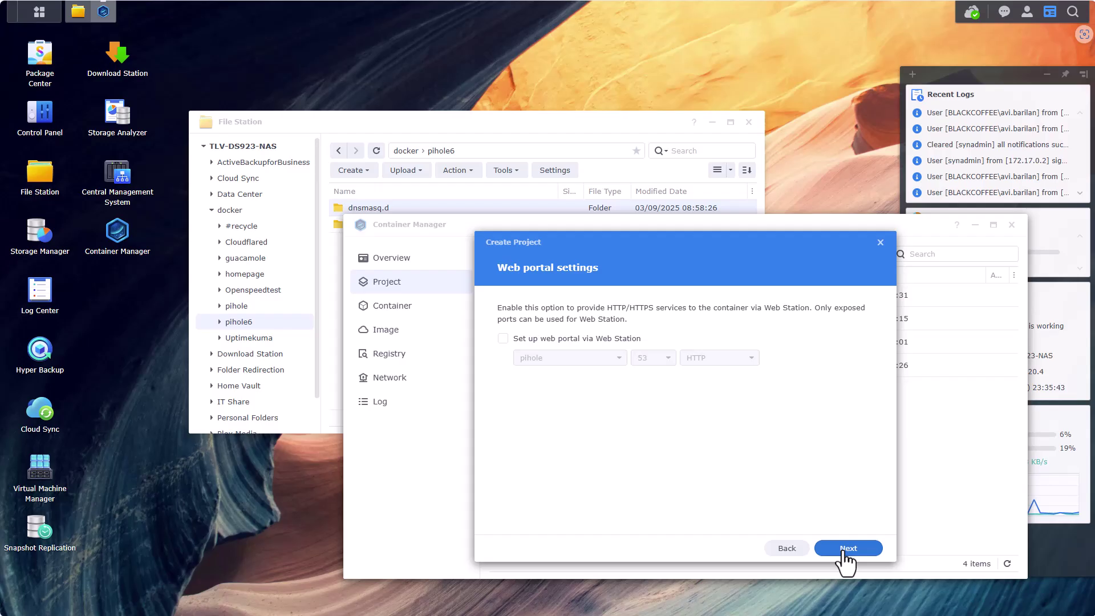
click(852, 550)
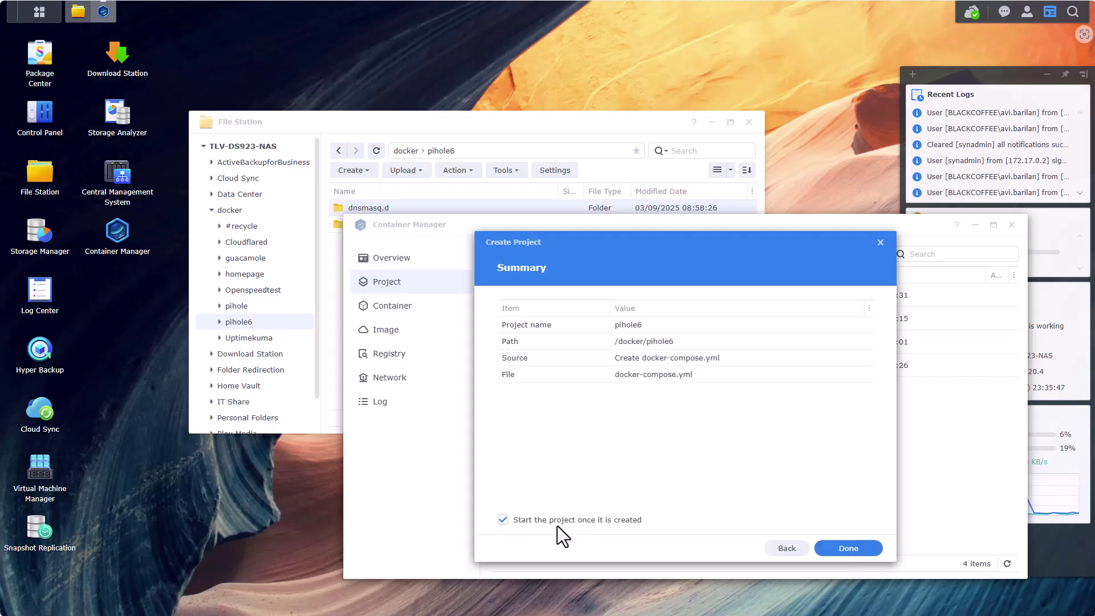
Create the project, then change its YAML container_name to pihole6 and save
click(856, 549)
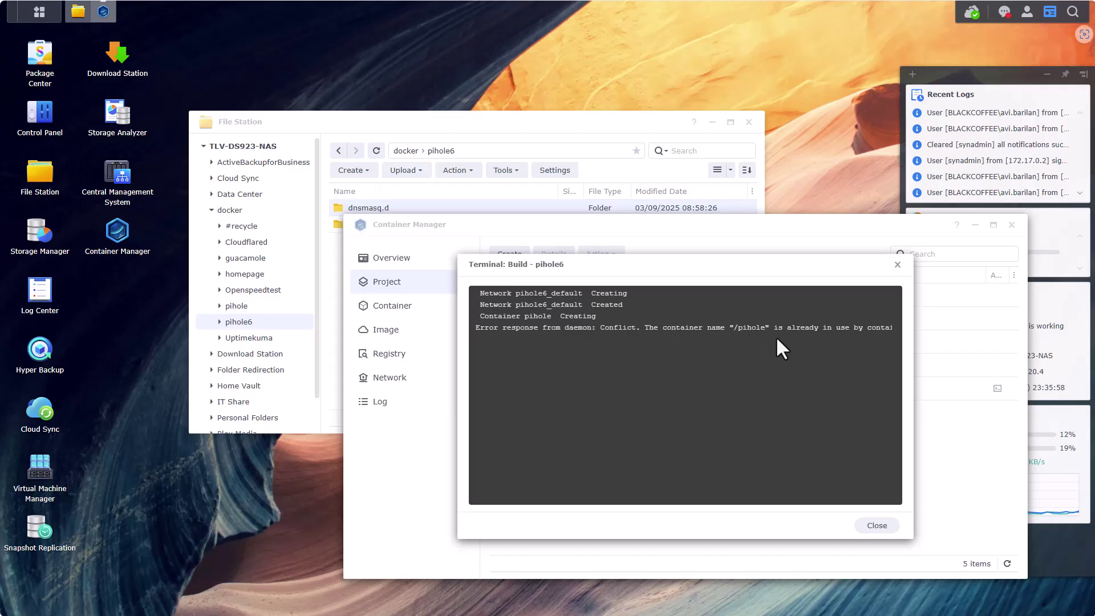
key(Escape)
click(590, 390)
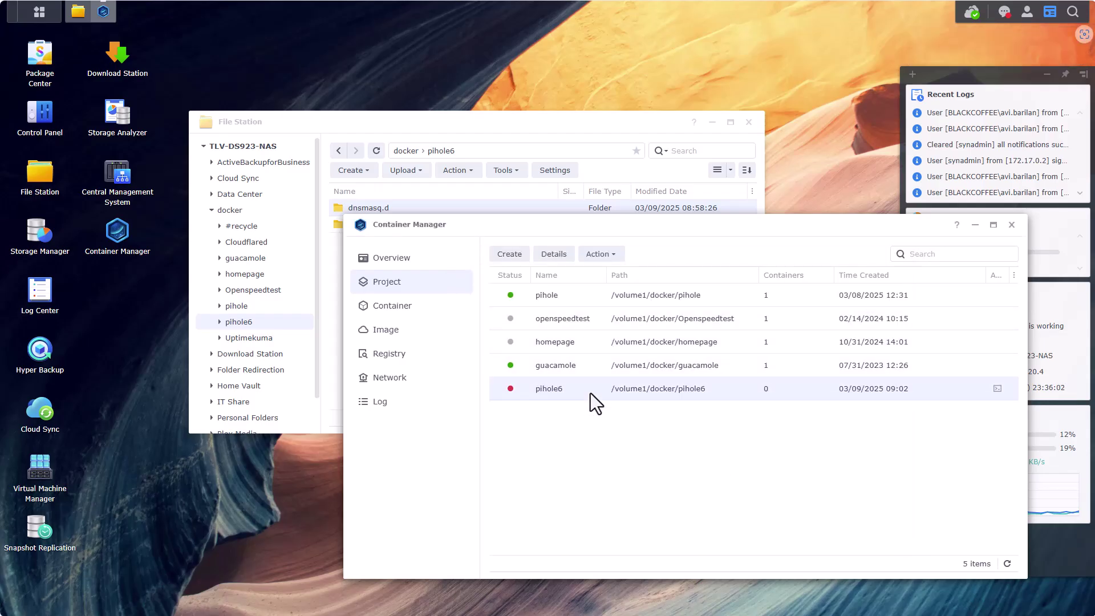
click(555, 263)
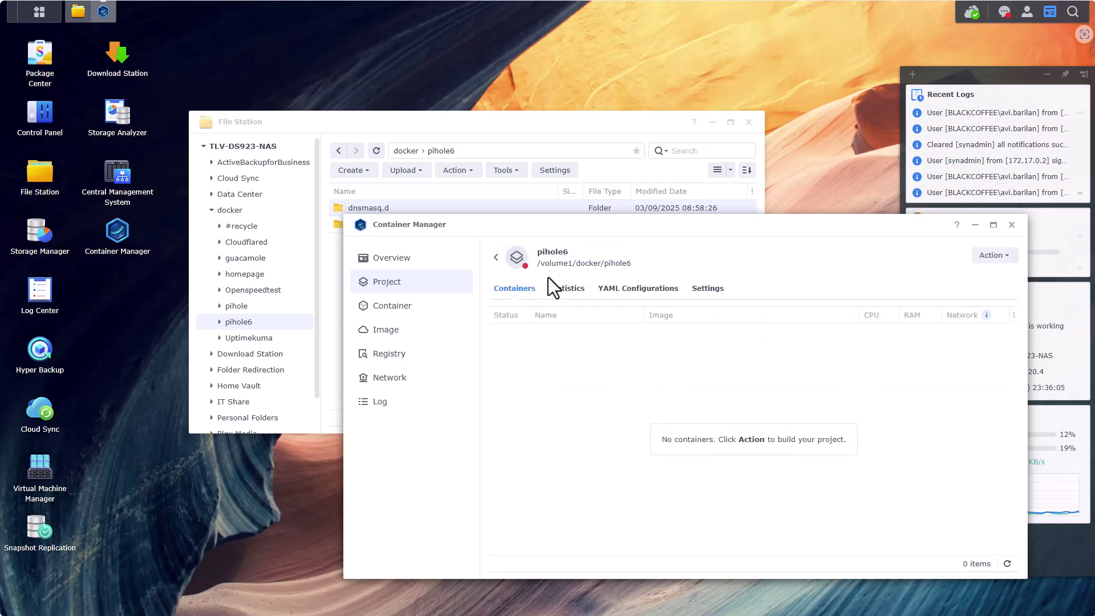
click(639, 290)
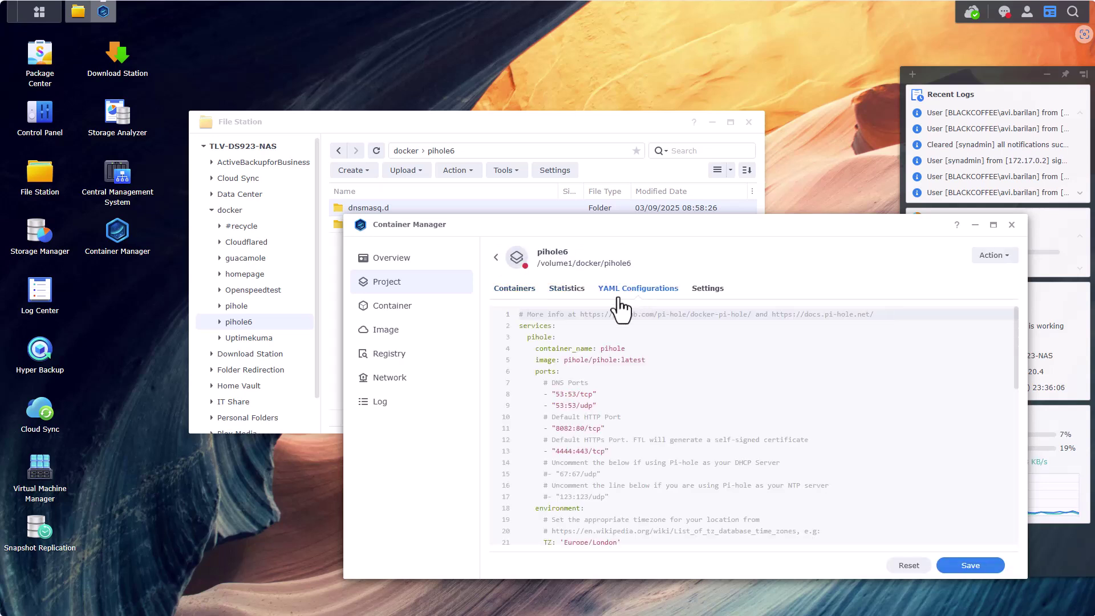
click(628, 349)
text(6)
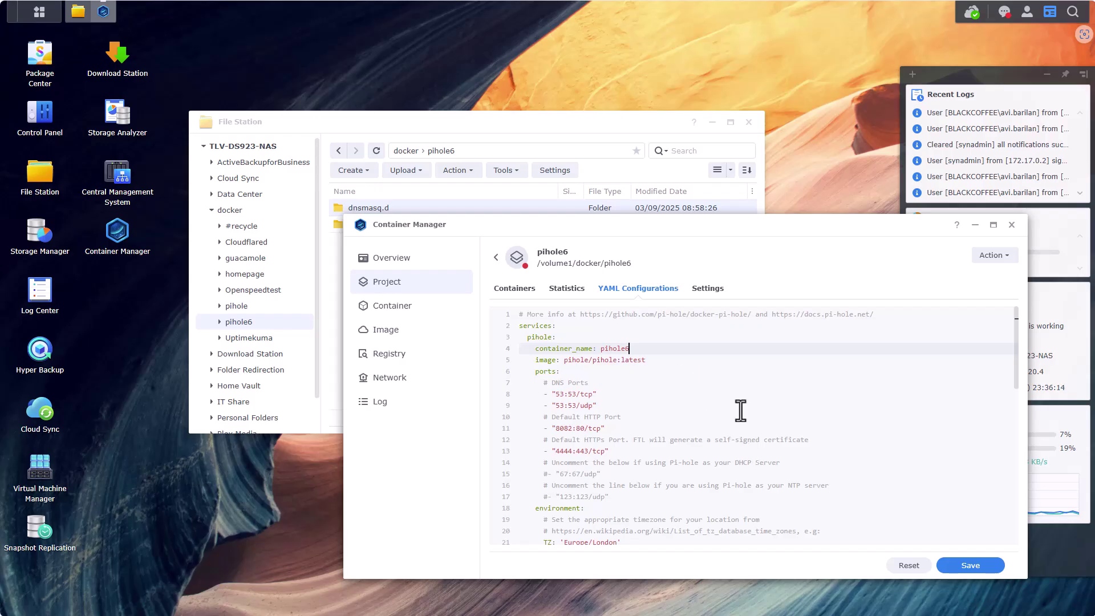
click(970, 566)
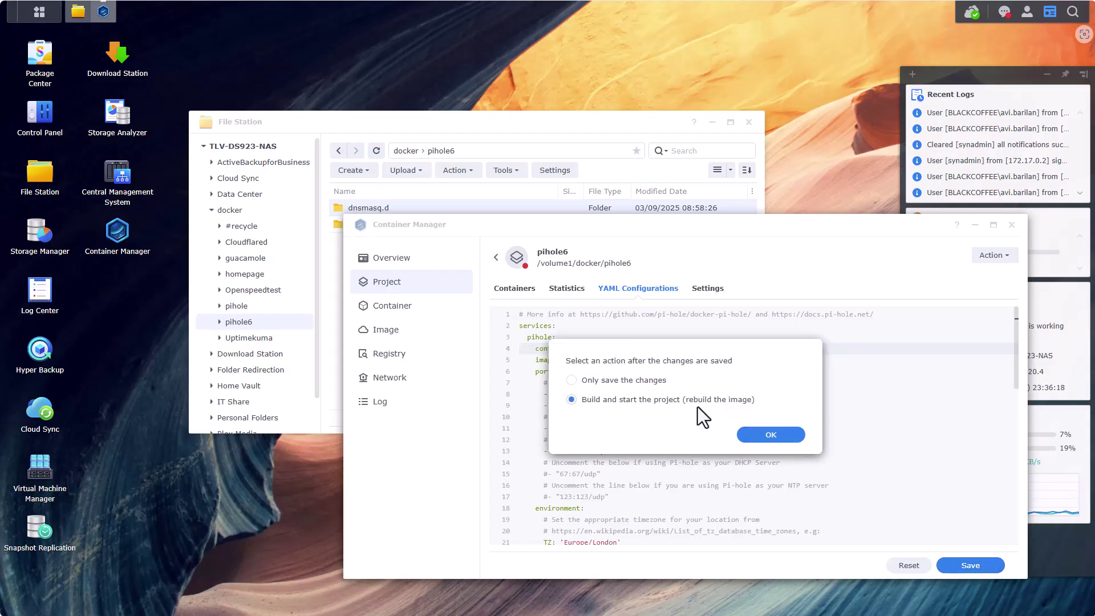
Build and start pihole6, close the build log, and return to the project list
click(756, 437)
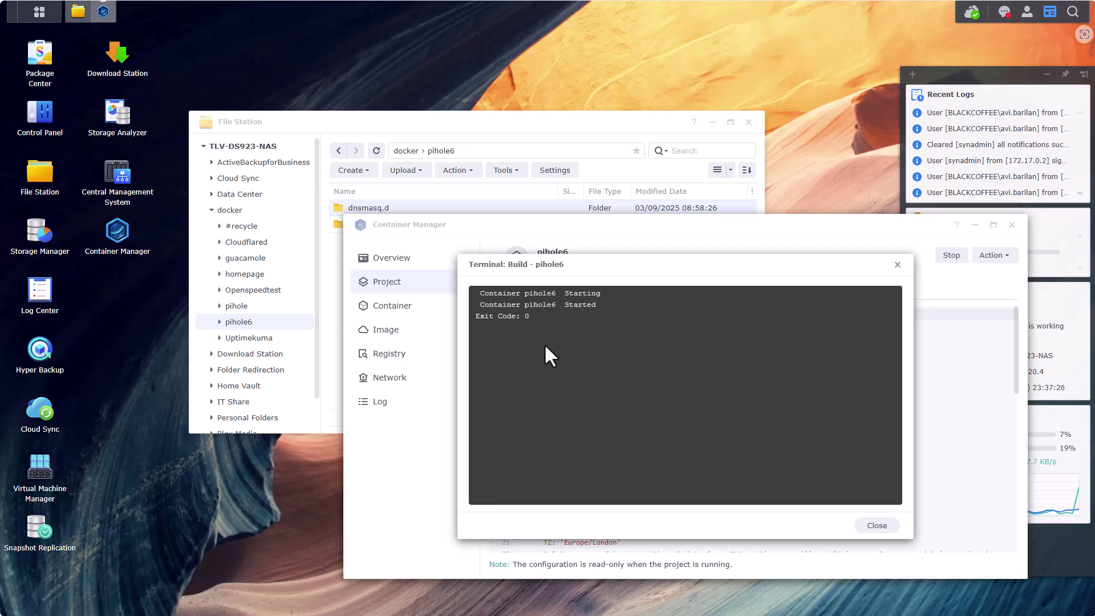
click(877, 526)
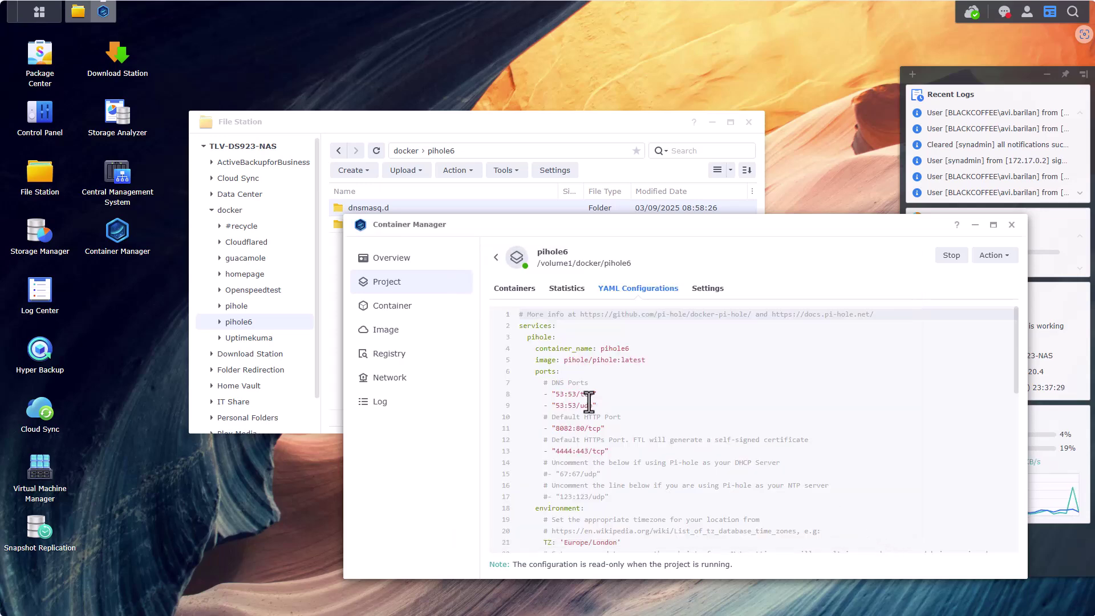
click(392, 290)
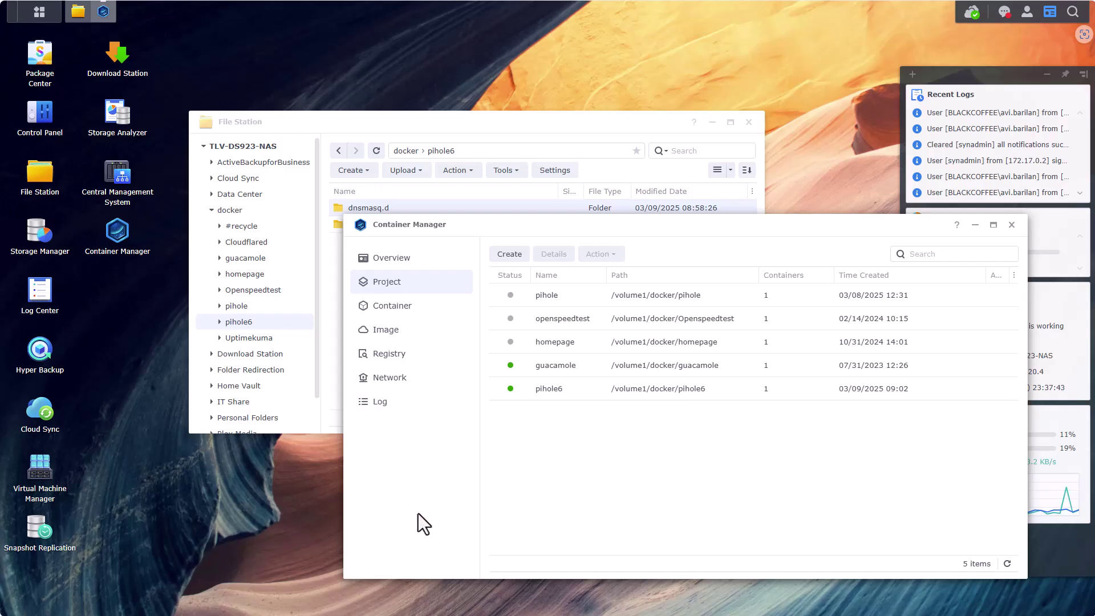
key(super)
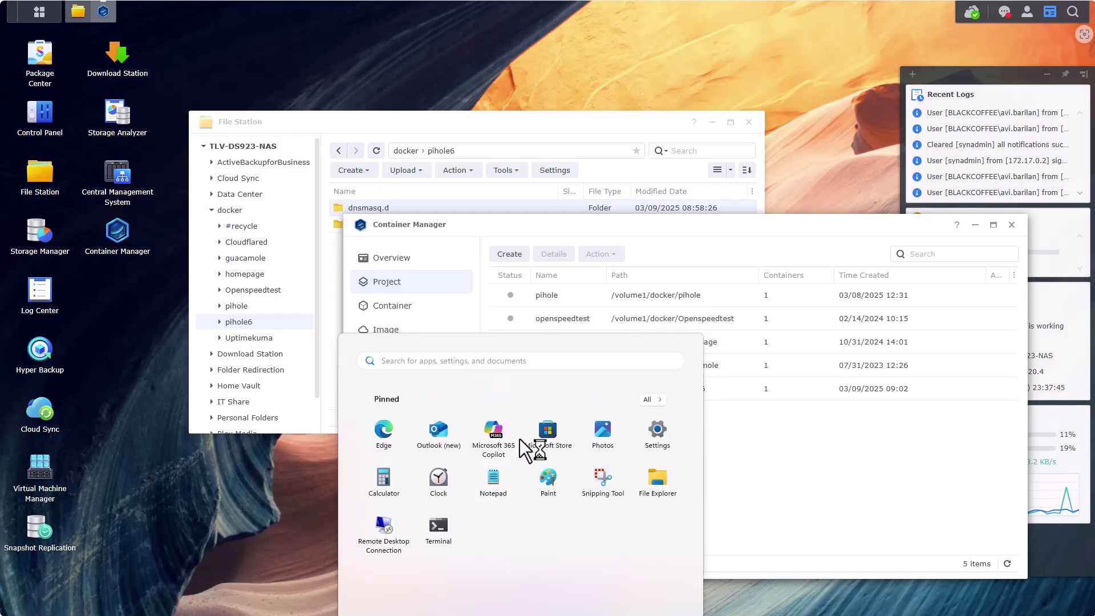
click(493, 477)
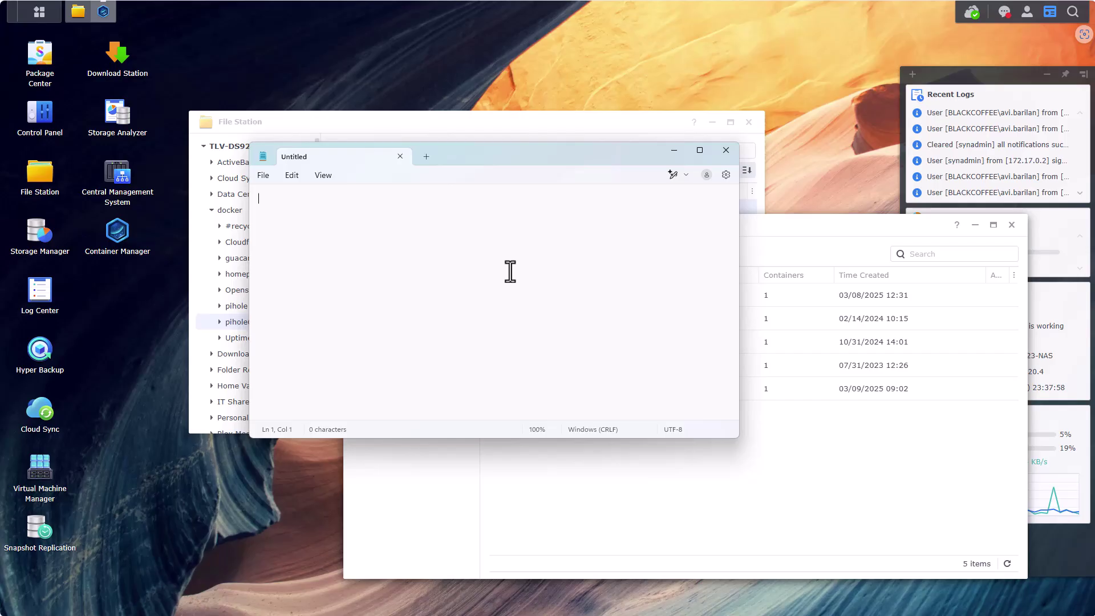
text(https://192.168.20.4)
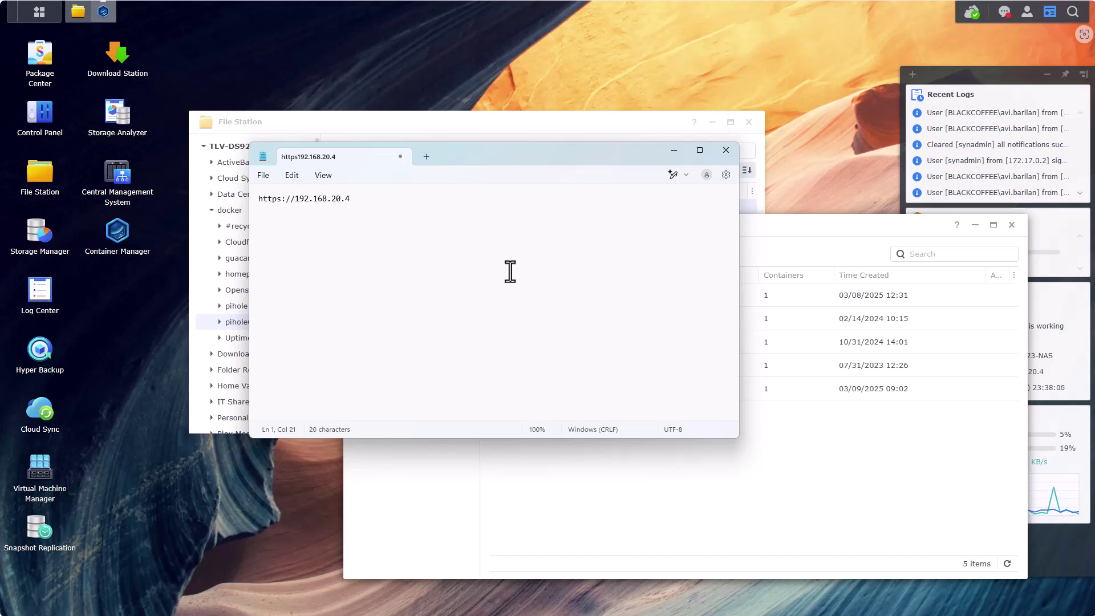
text(:4444/admin)
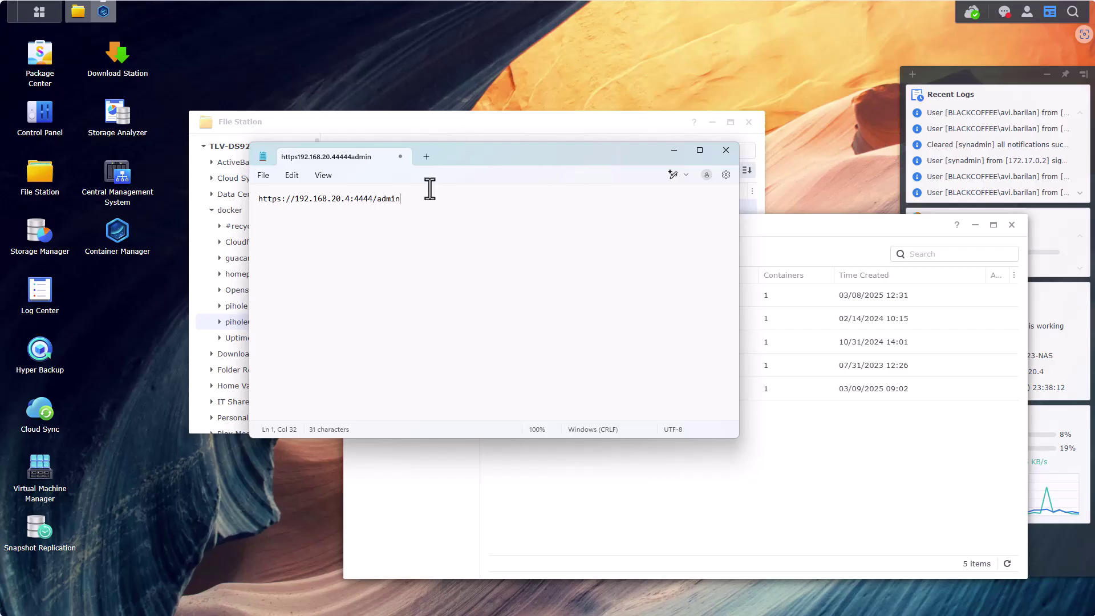
drag(427, 198, 240, 199)
key(ctrl+c)
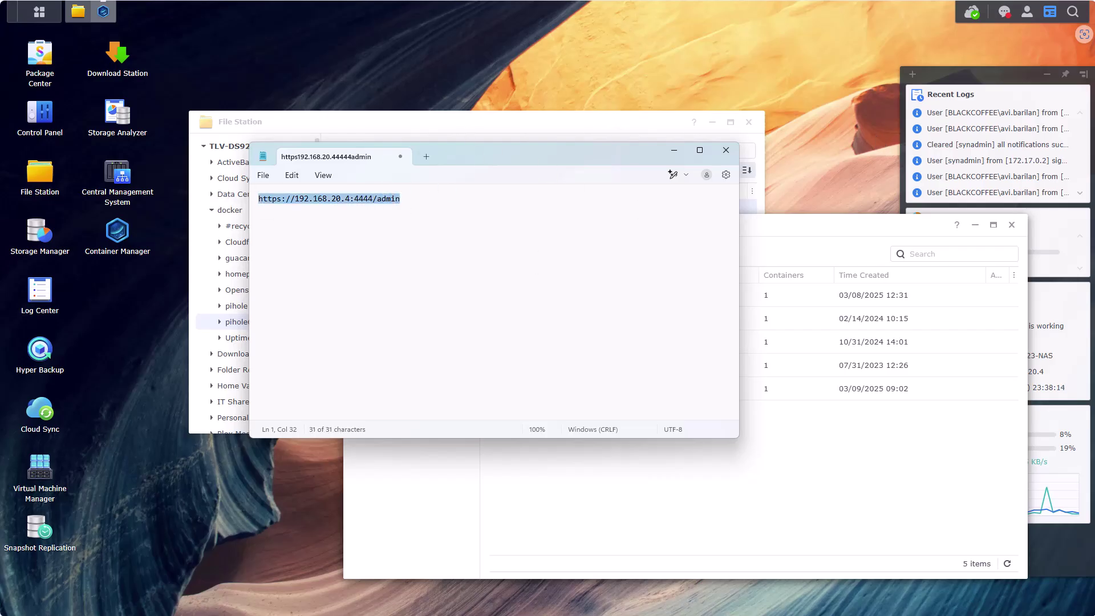
key(alt+Tab)
key(ctrl+shift+n)
key(ctrl+v)
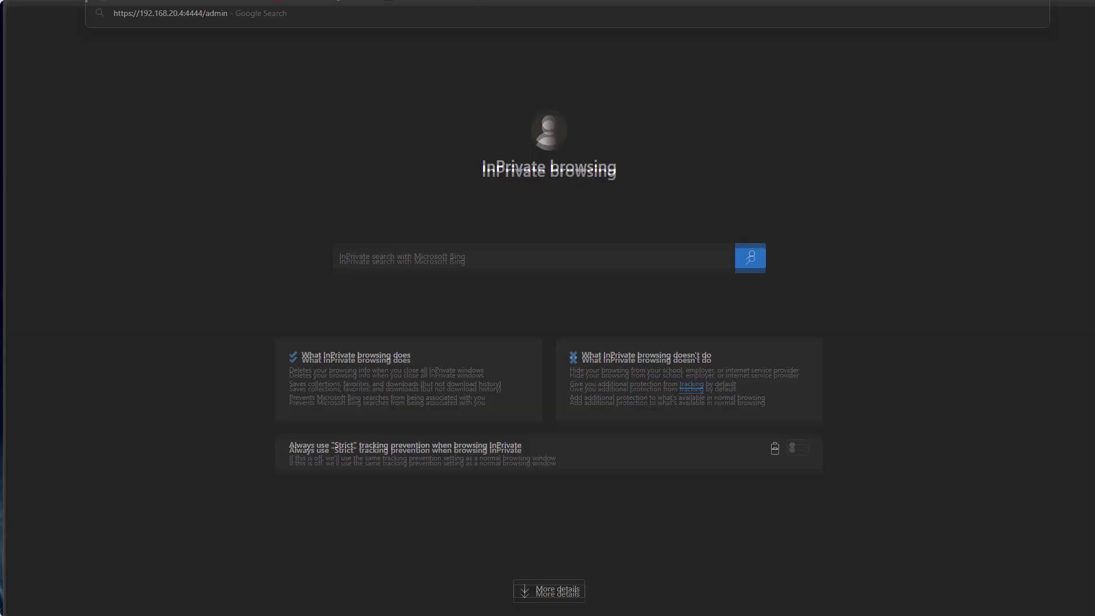
Load the admin address and proceed past the certificate warning to 192.168.20.4
key(Return)
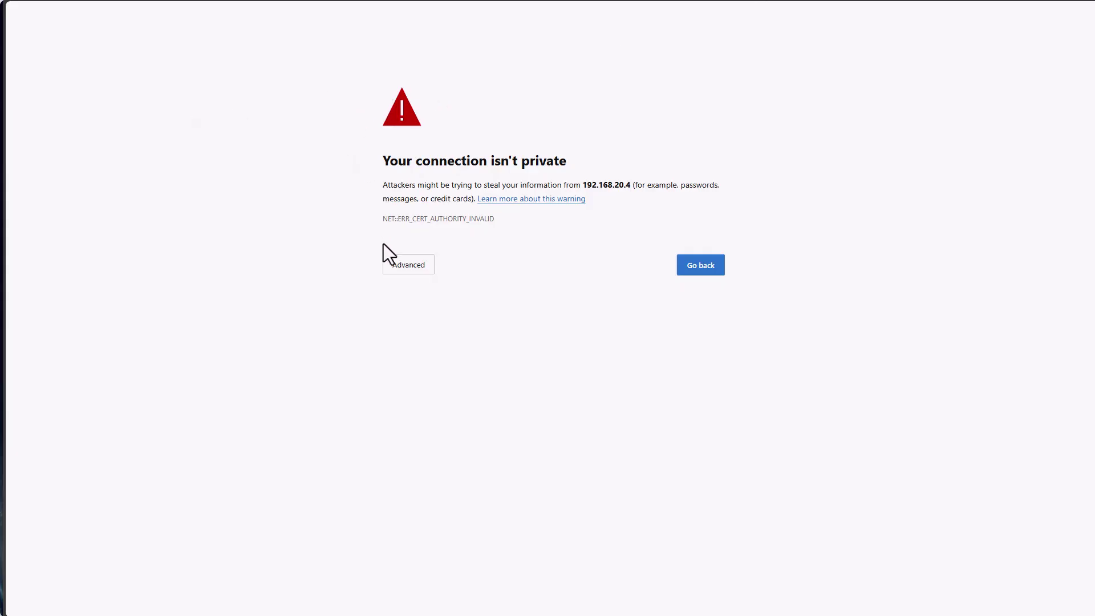
click(420, 276)
click(425, 354)
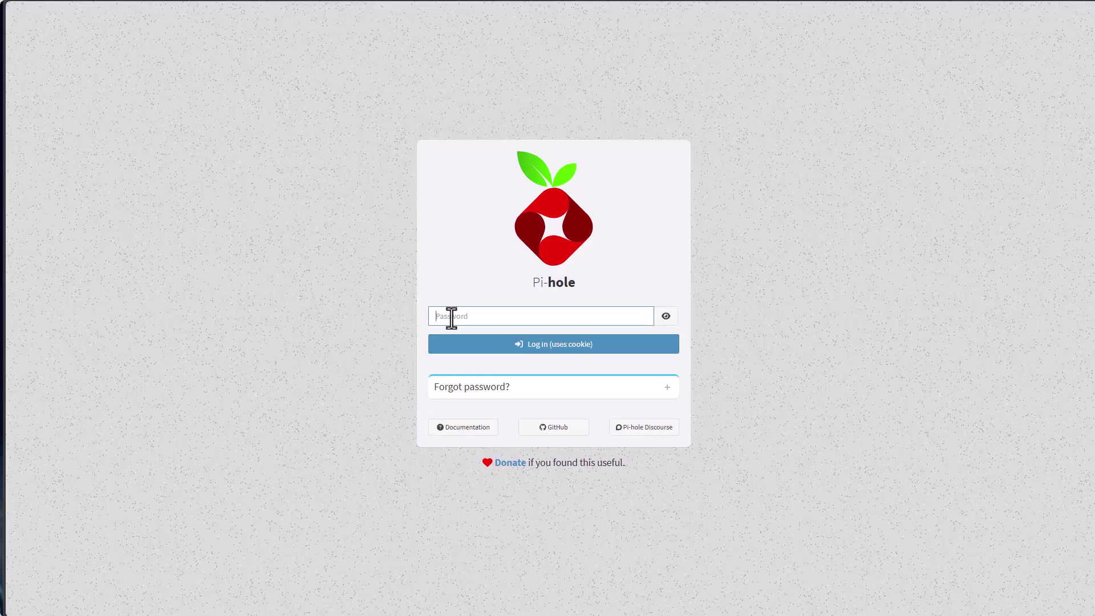
Enter the Pi-hole admin password, correcting a typo, and log in
text(••)
key(BackSpace)
key(BackSpace)
key(BackSpace)
text(••••••)
key(Return)
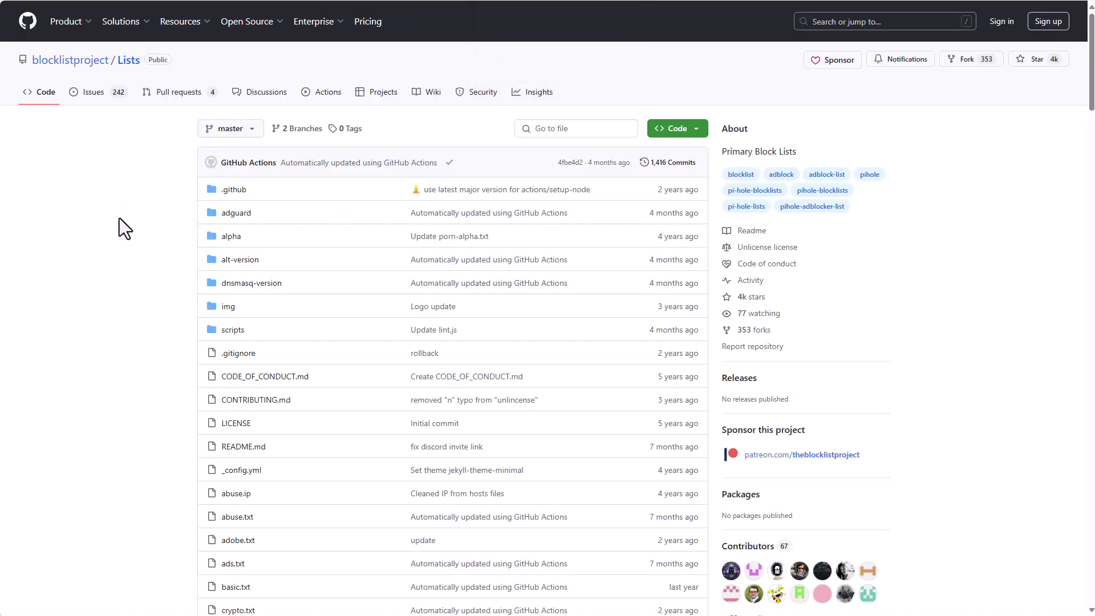
Copy the Ads row's Original link from GitHub's Main Lists table
scroll(118, 222, down, 20)
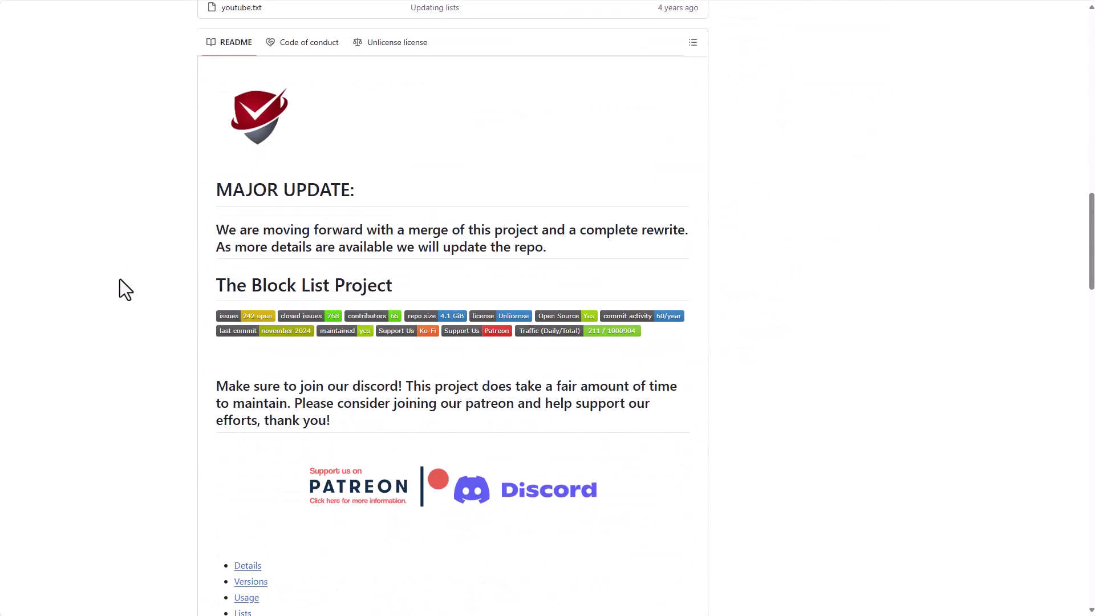
scroll(120, 279, down, 20)
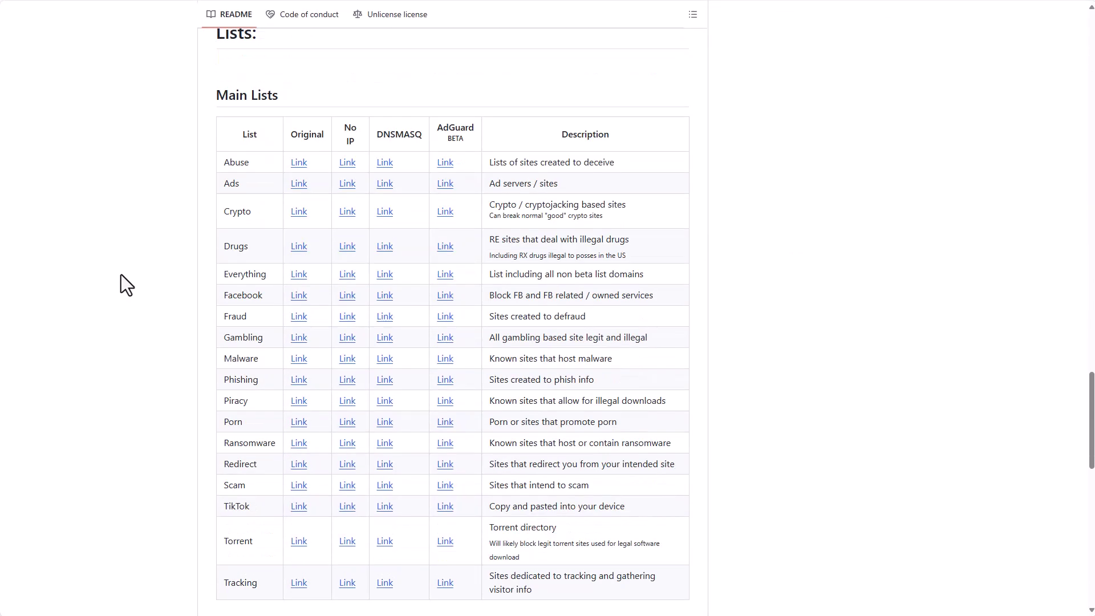
scroll(143, 149, up, 2)
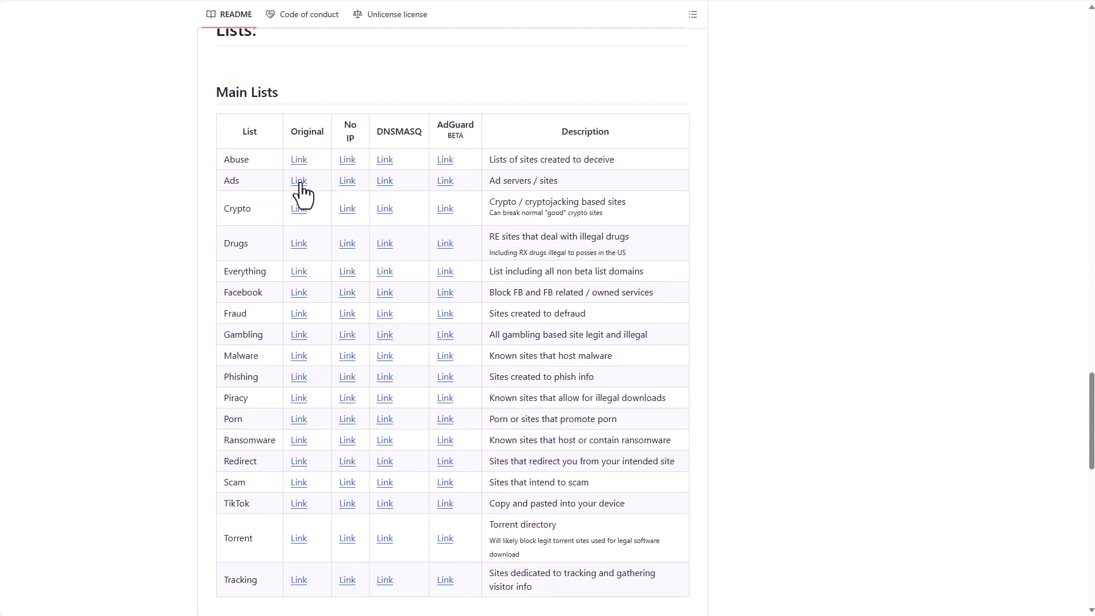
right_click(300, 184)
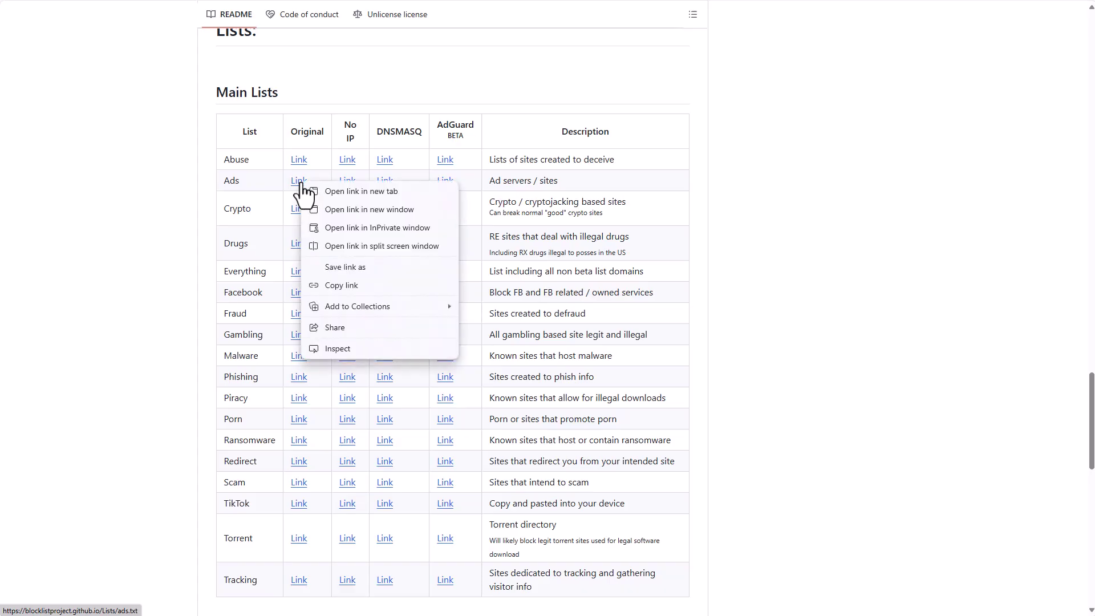
click(328, 285)
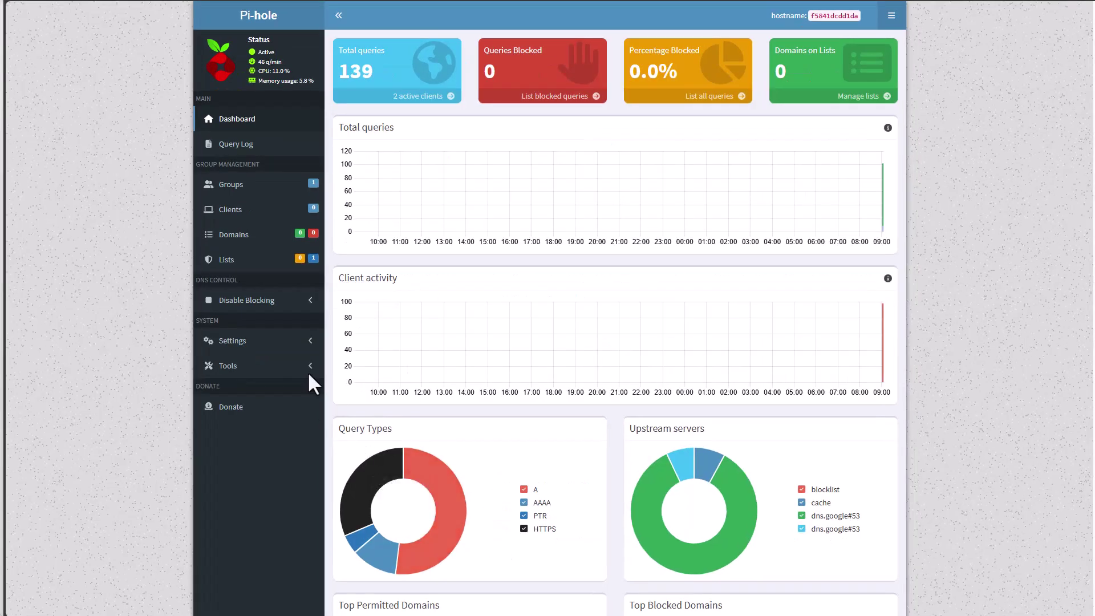
Add the copied ads.txt URL as a blocklist on Pi-hole's Lists page
click(222, 262)
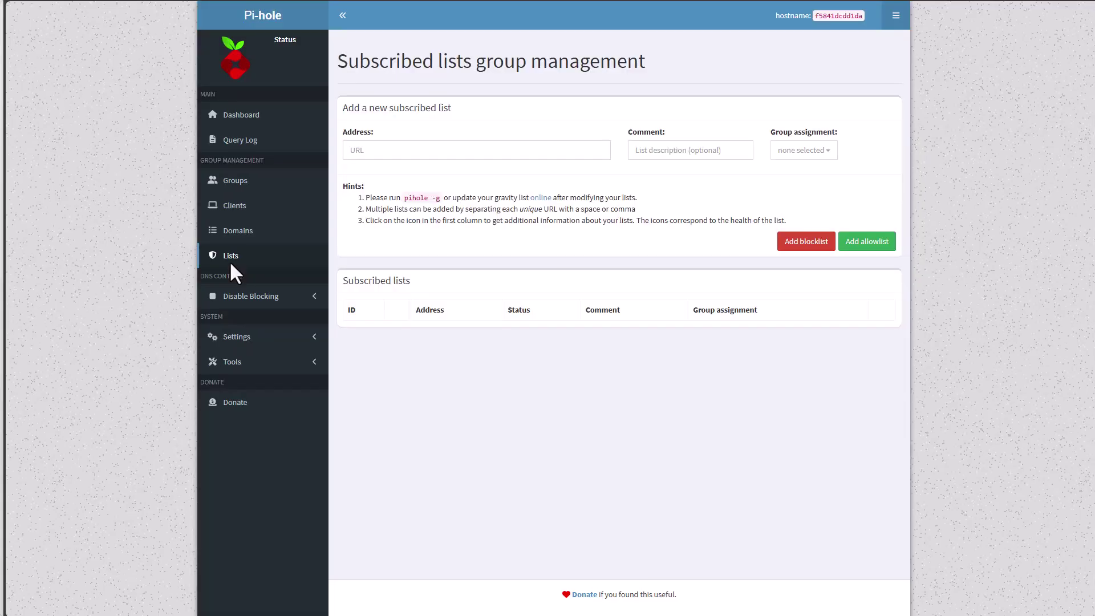
click(365, 158)
text(https://blocklistproject.github.io/Lists/ads.txt)
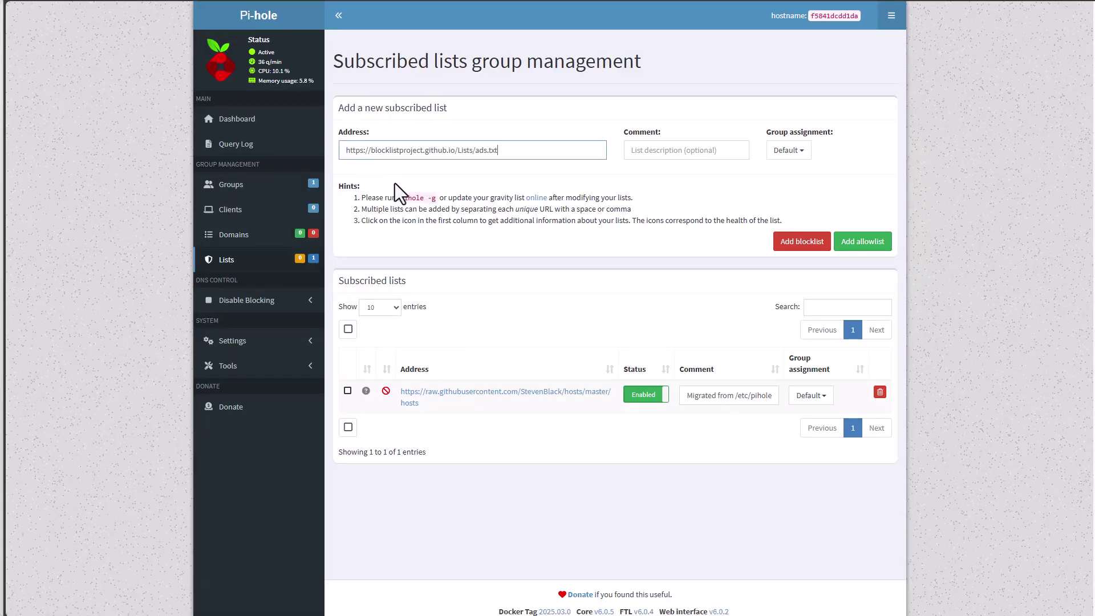
click(791, 244)
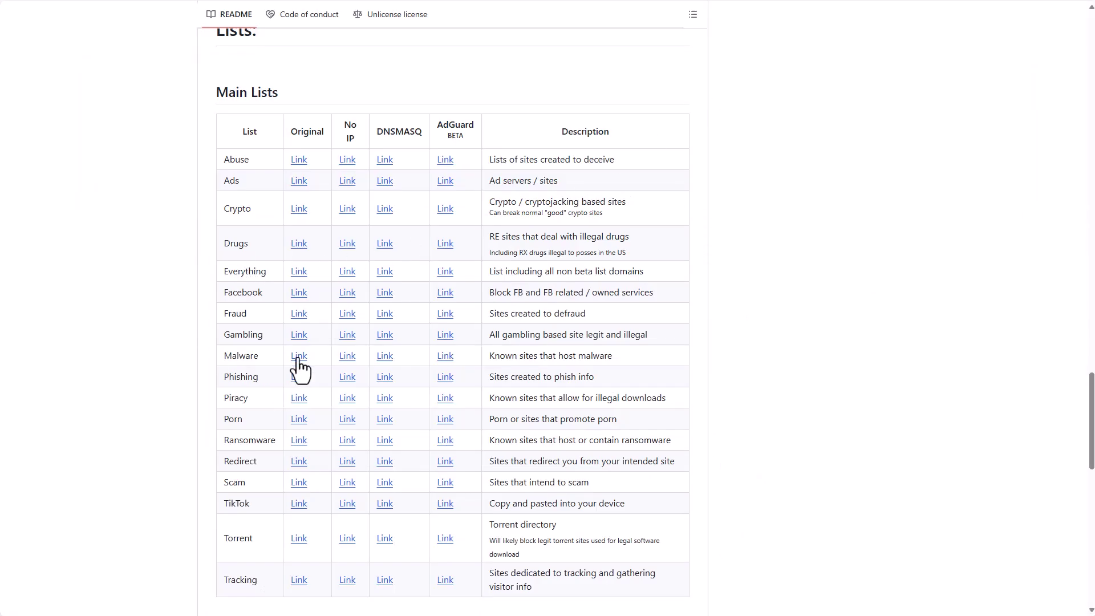
Copy the Malware Original link from GitHub and add malware.txt as a blocklist
right_click(298, 359)
click(298, 458)
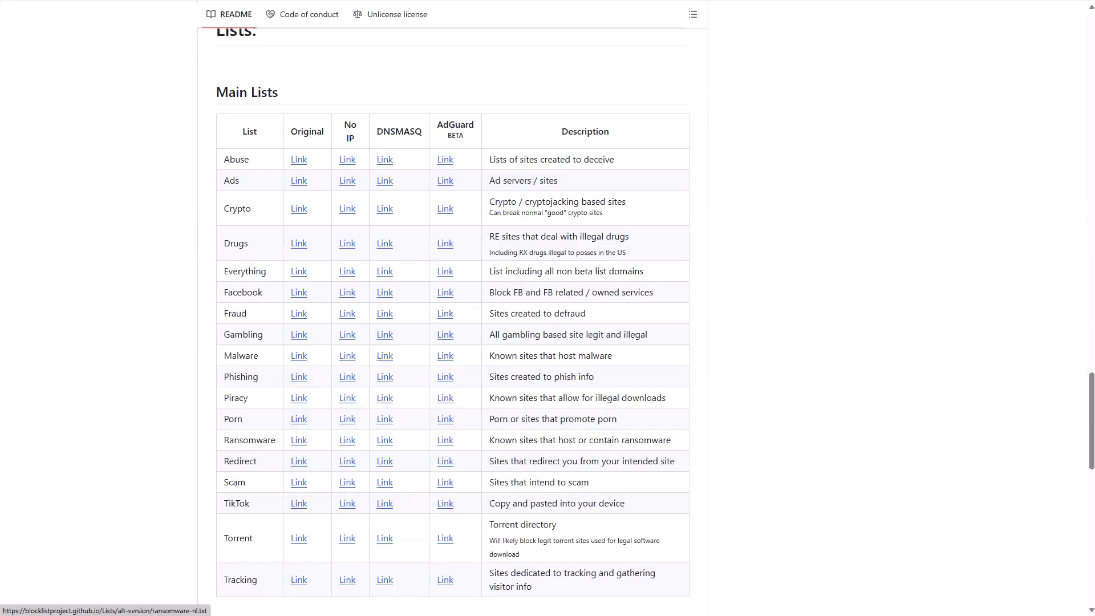
click(549, 596)
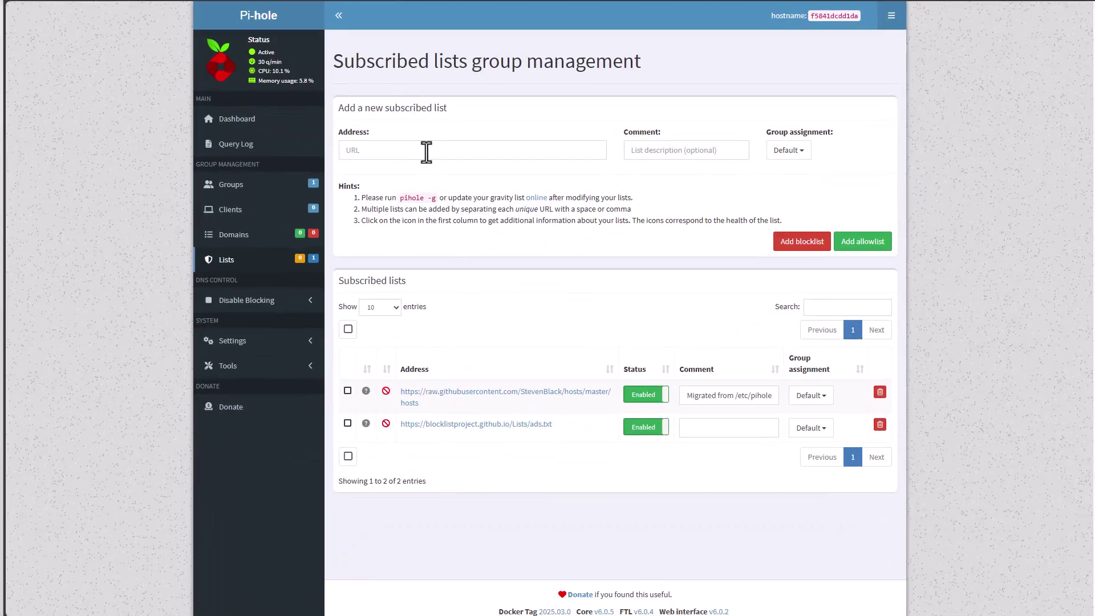
click(426, 151)
key(ctrl+v)
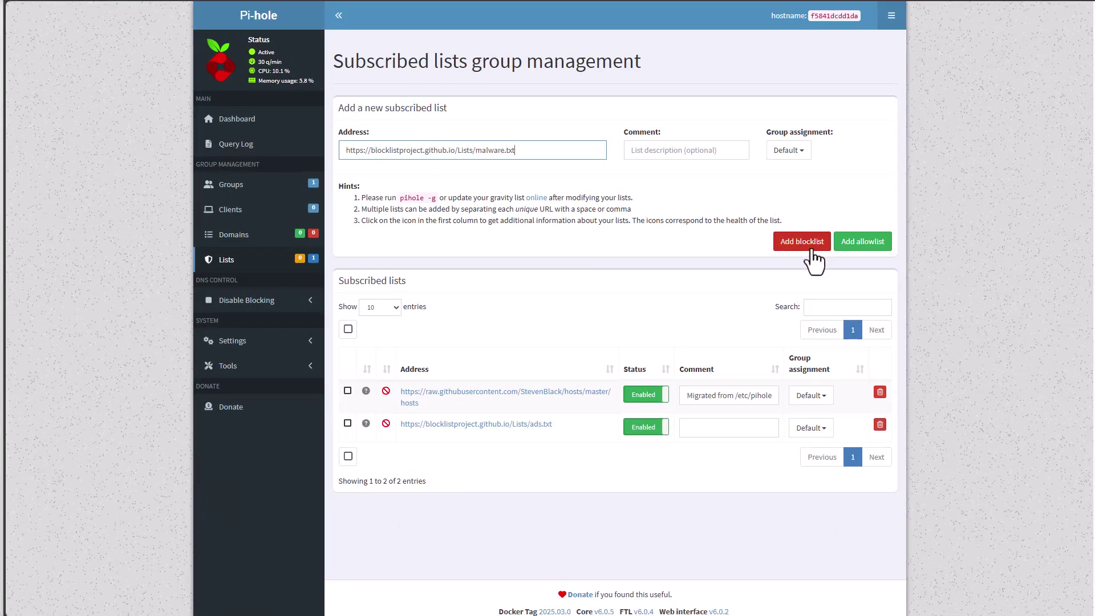
click(811, 249)
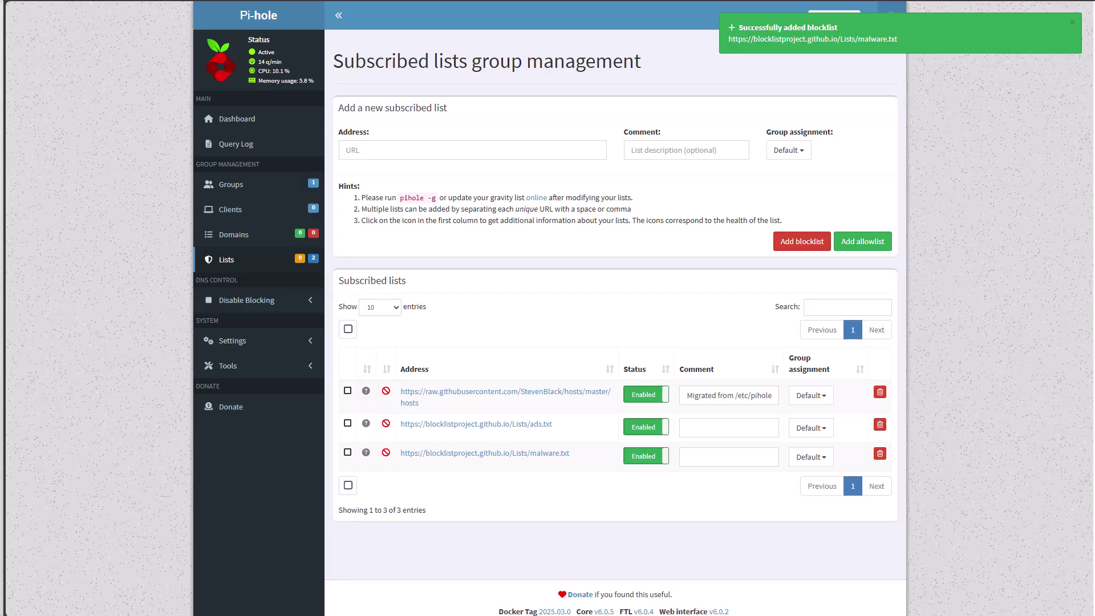
Copy the Ransomware Original link from GitHub and add ransomware.txt as a blocklist
key(alt+Tab)
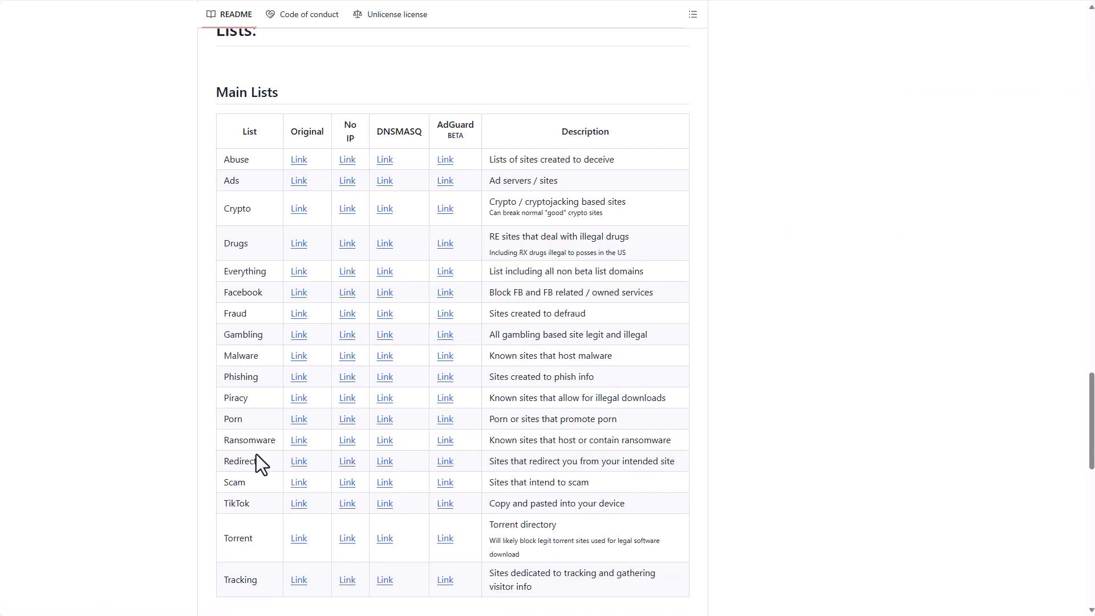
right_click(297, 442)
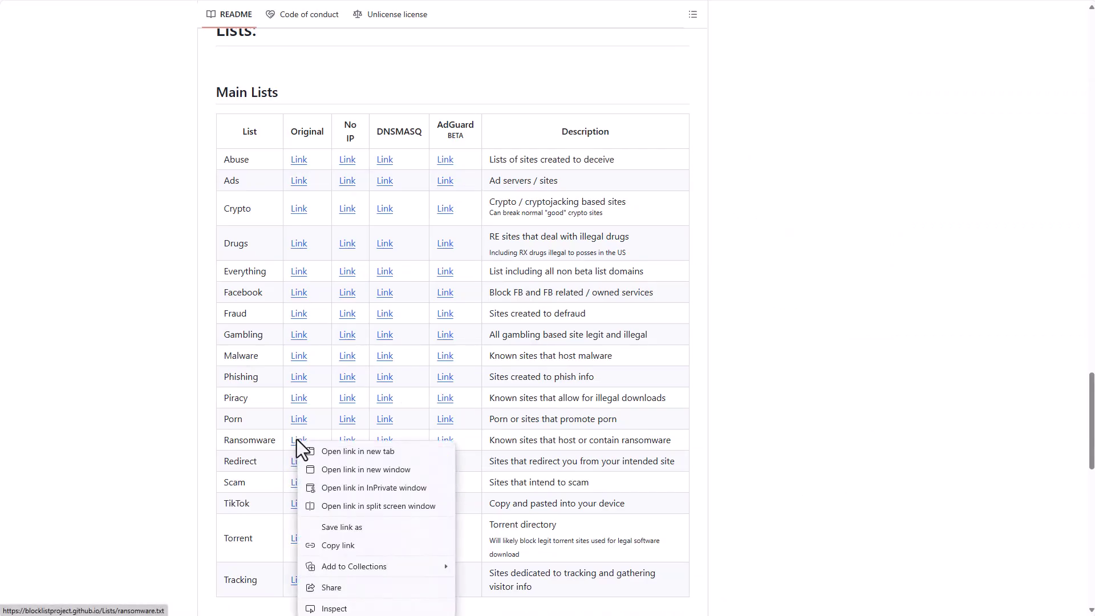
click(323, 549)
key(alt+Tab)
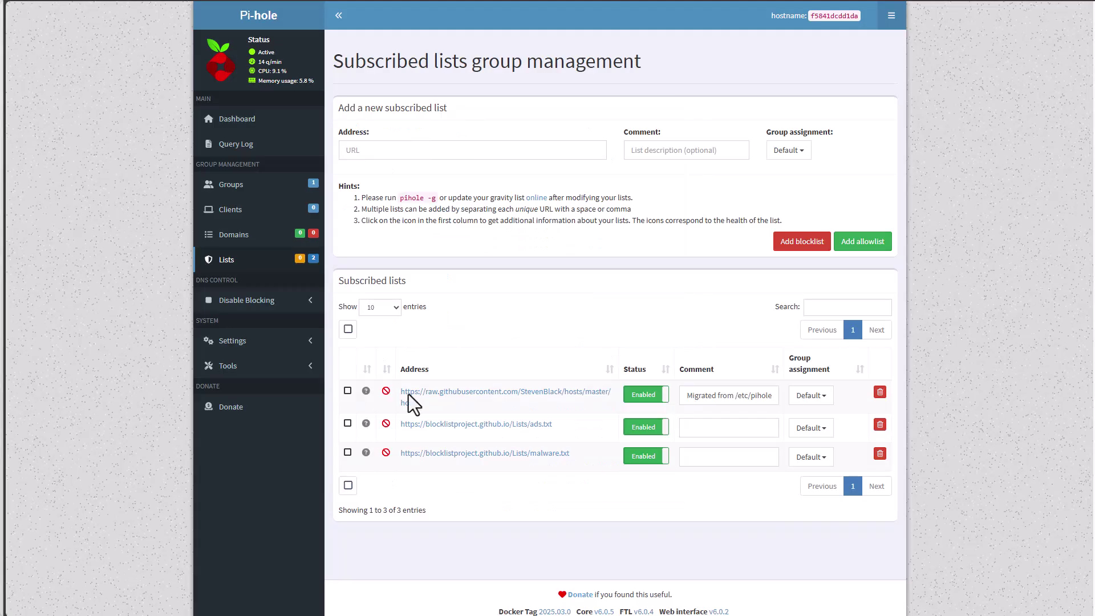
click(371, 150)
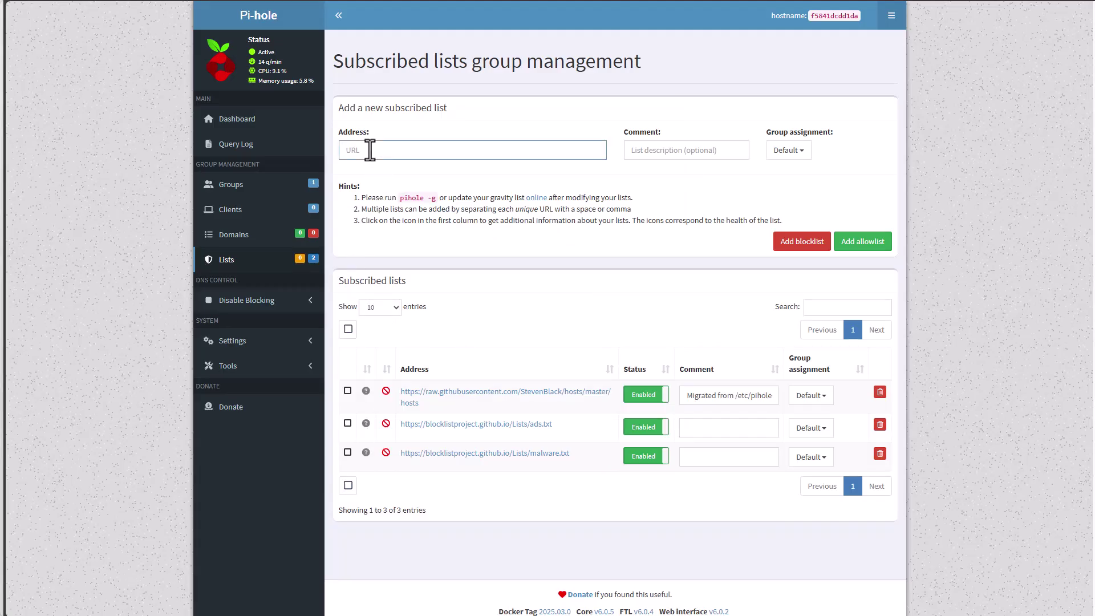
key(ctrl+v)
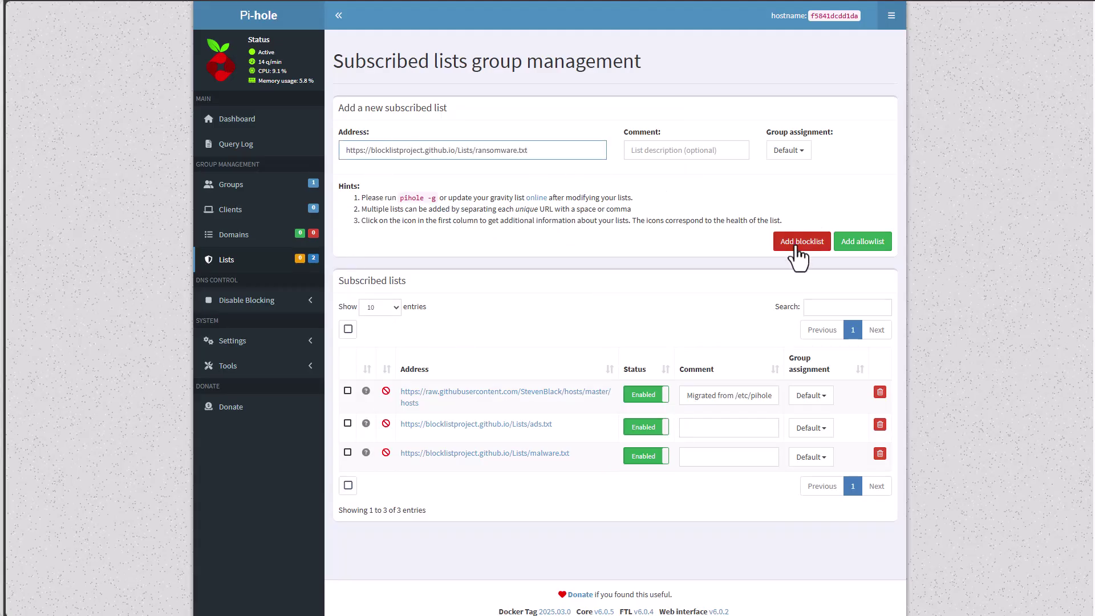
click(798, 246)
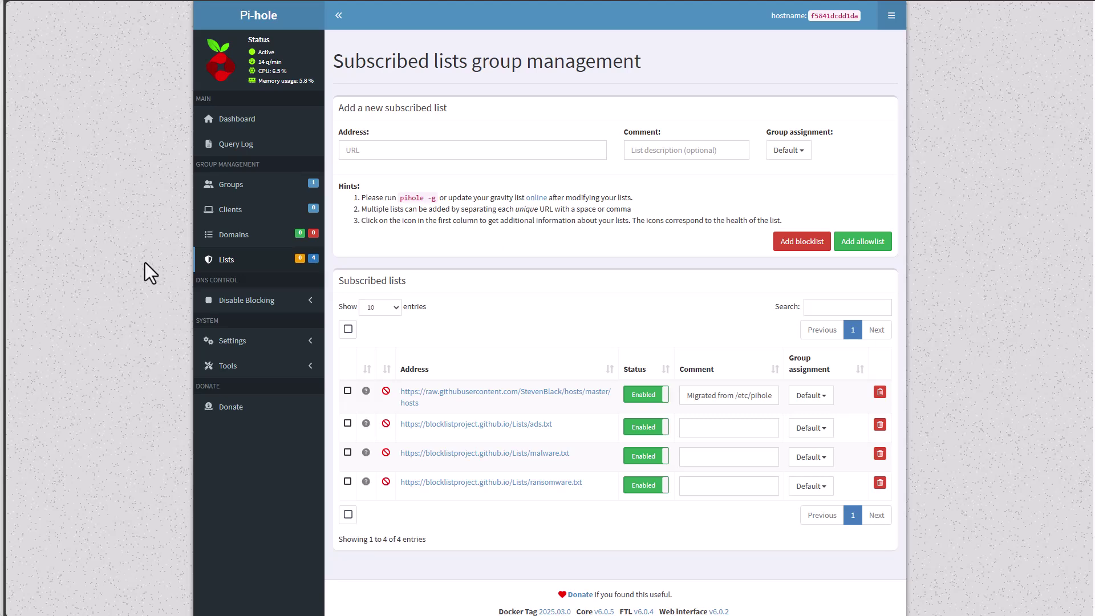
Add amazon.com as a wildcard entry to the allowed domains
click(229, 237)
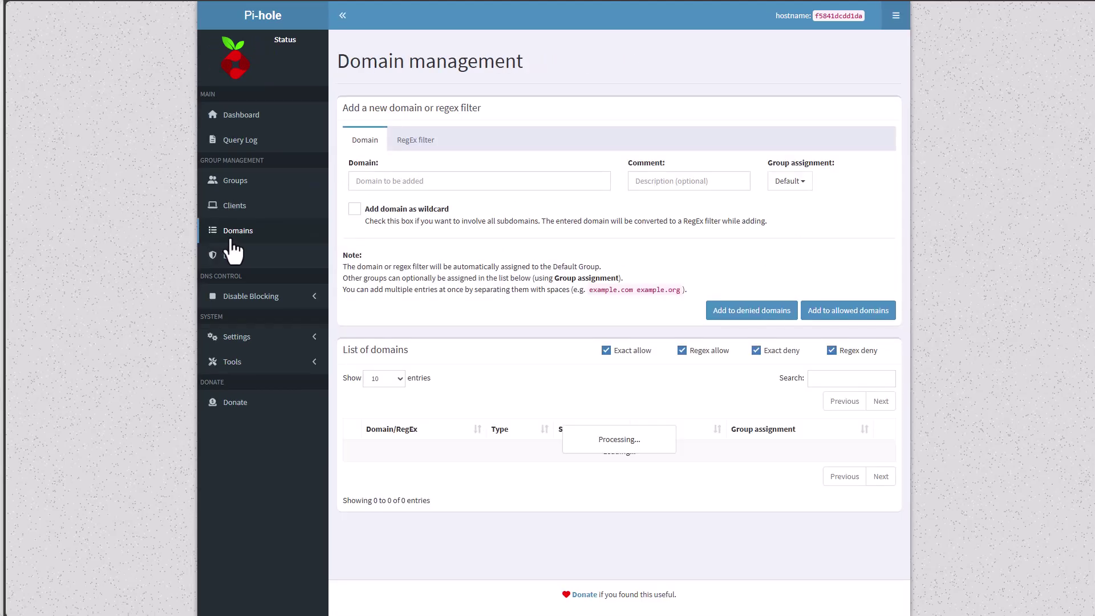
click(389, 185)
text(amazon)
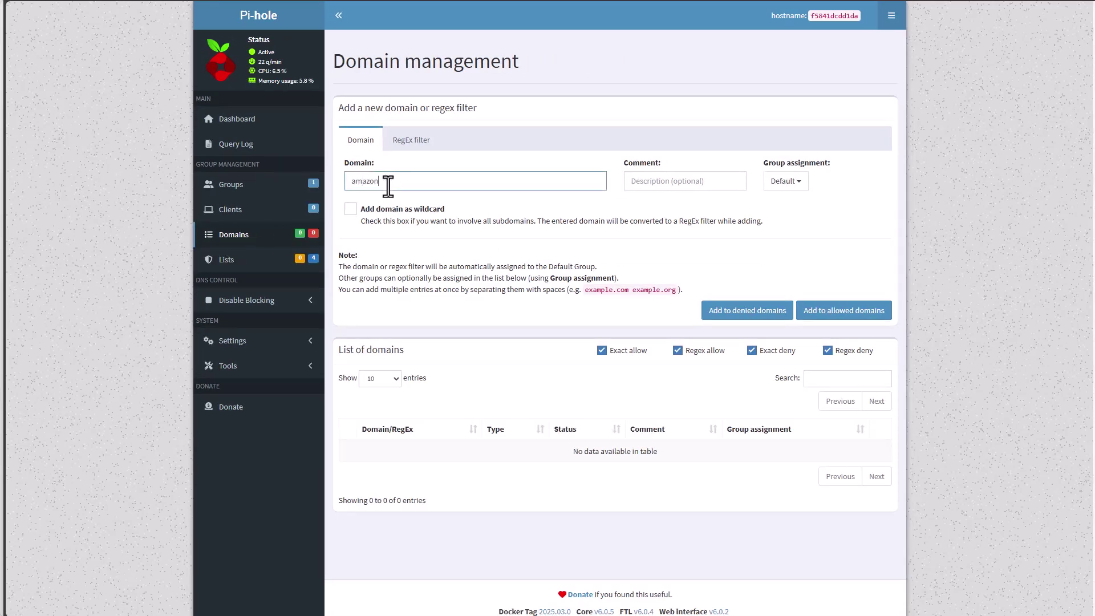
text(.com)
click(351, 210)
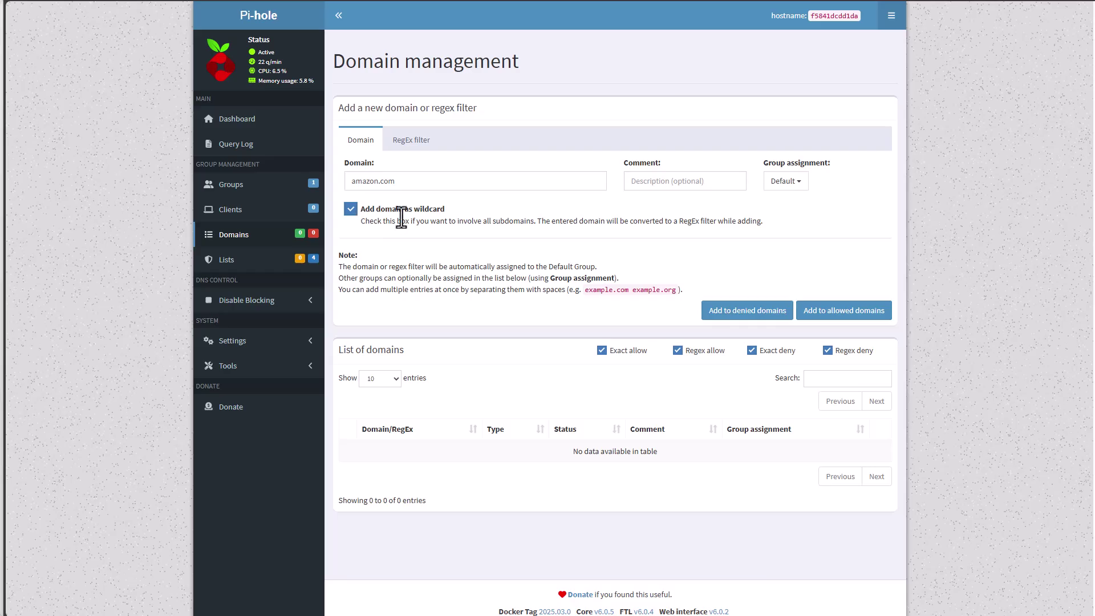
click(840, 311)
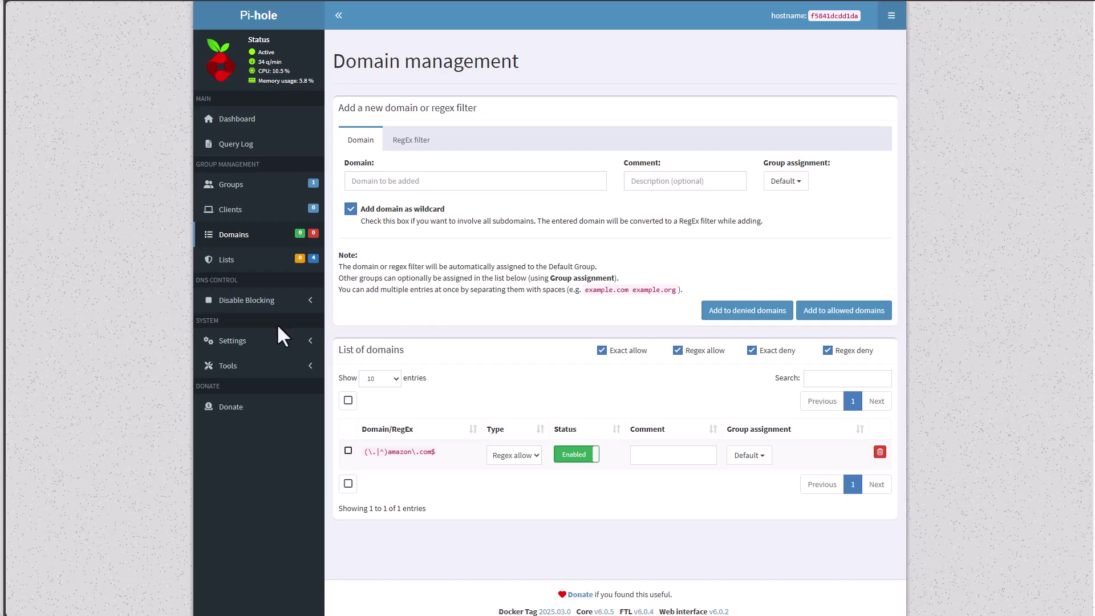
Run Tools > Update Gravity and return to the dashboard showing 670,540 domains
click(298, 348)
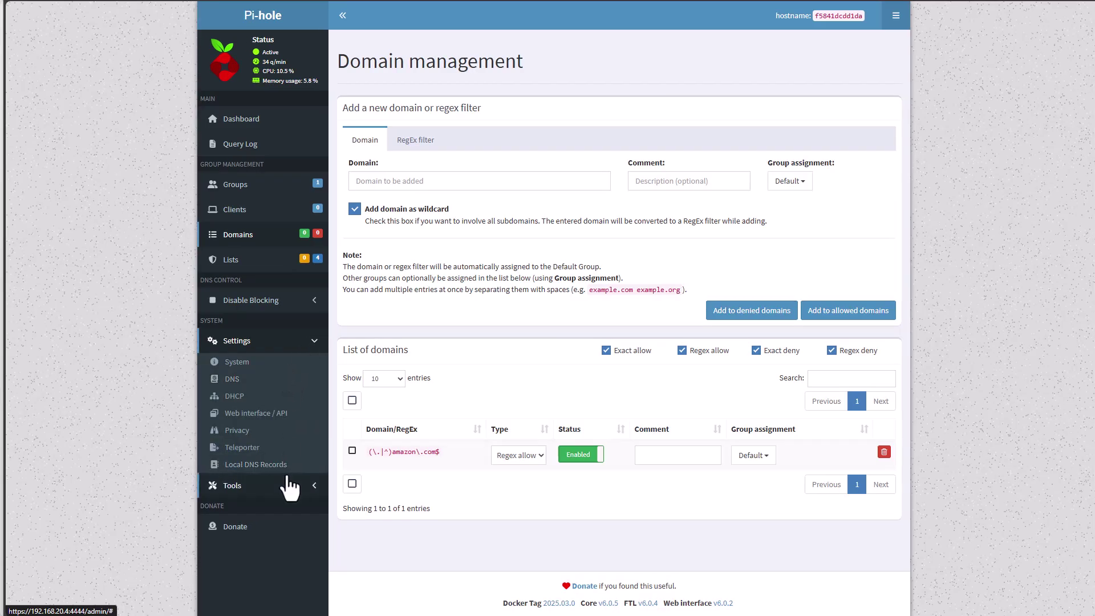
click(290, 486)
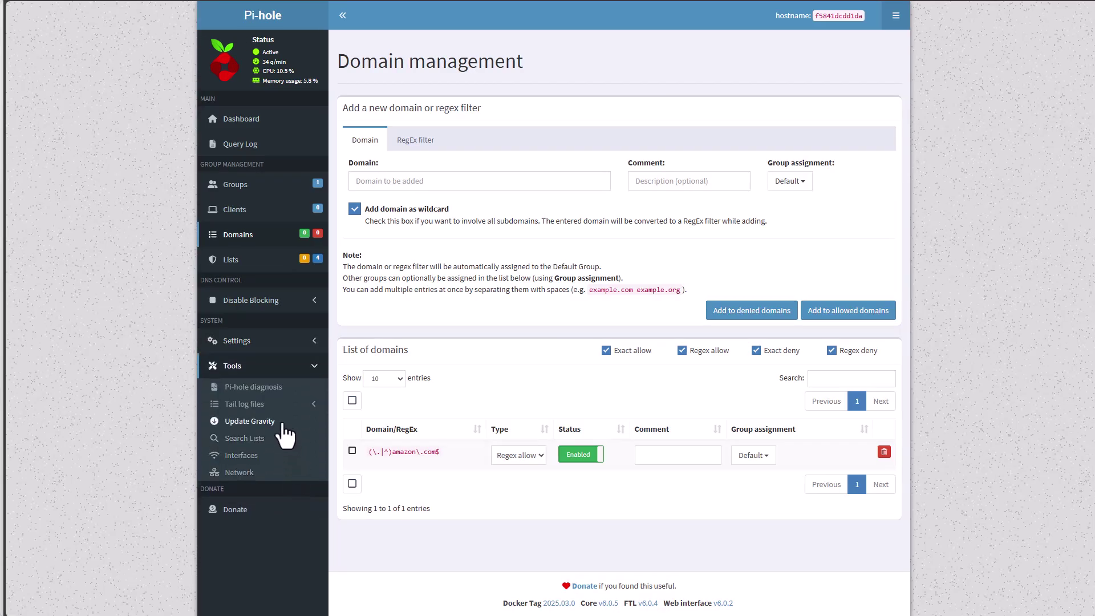
click(285, 435)
click(652, 112)
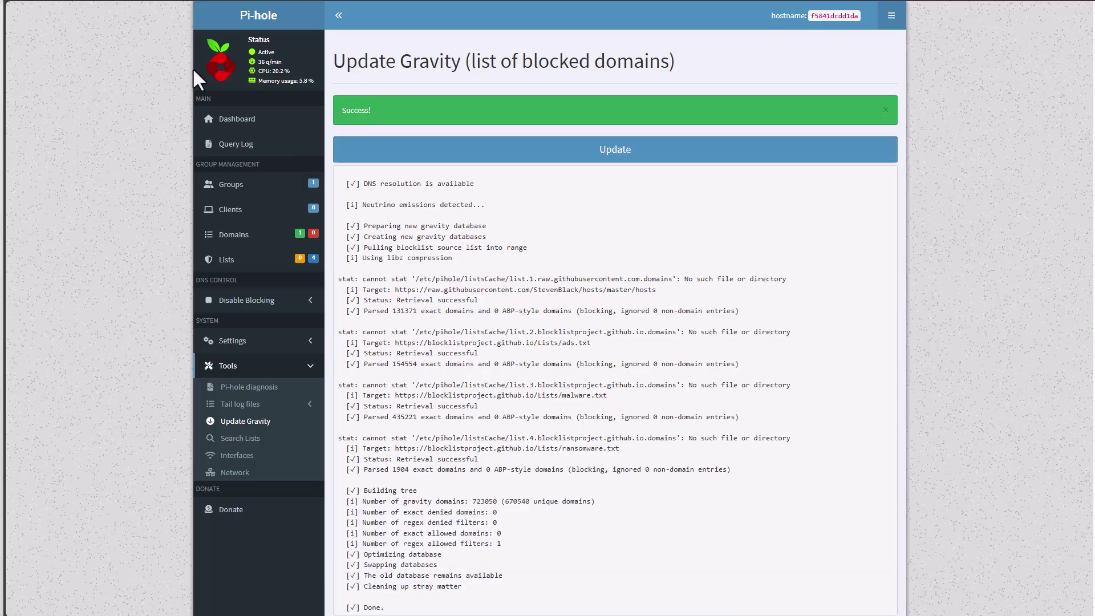
click(243, 121)
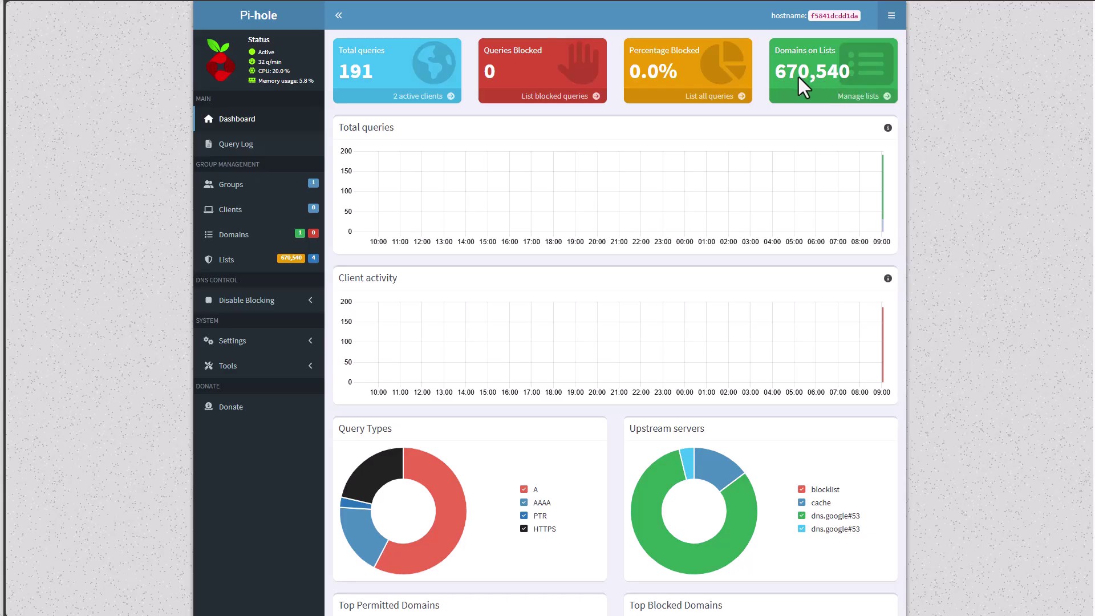
Open the Query Log filtered to the 35 blocked queries from the dashboard
mouse_move(810, 80)
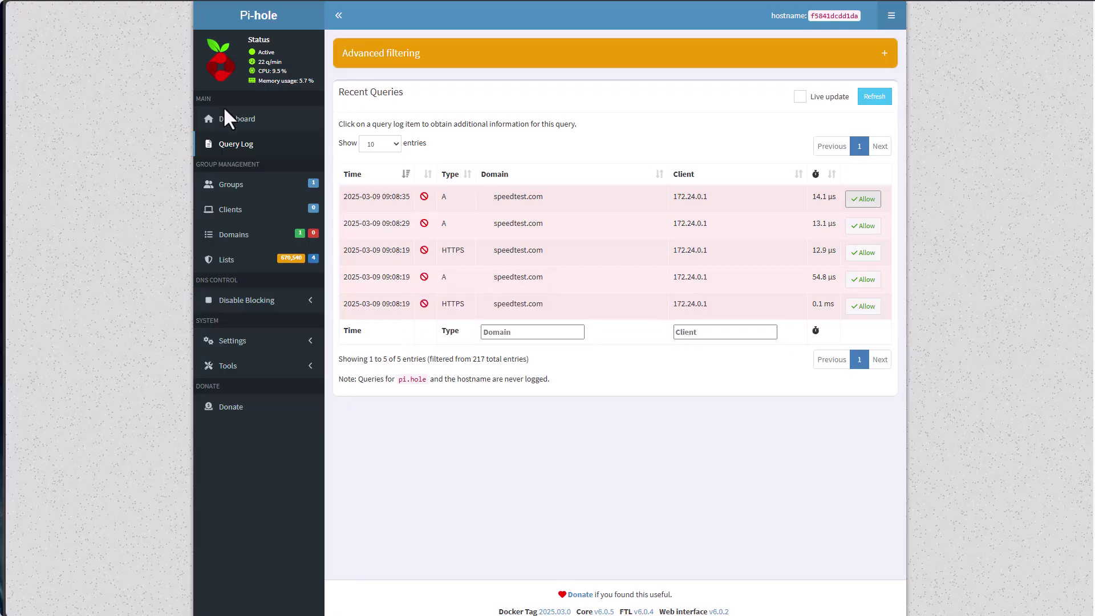
click(227, 118)
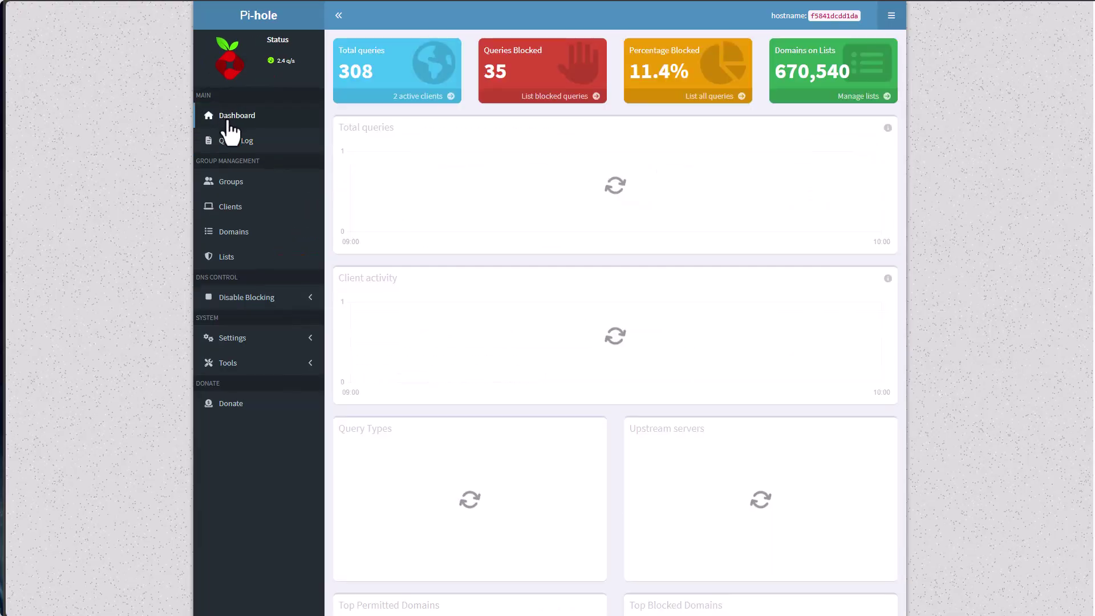
click(557, 102)
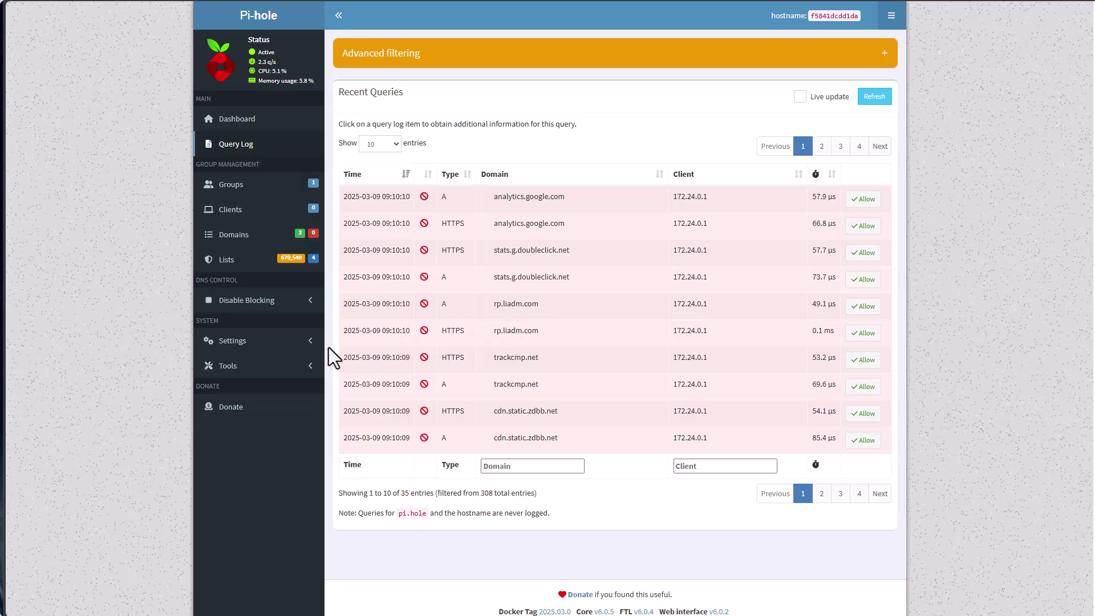
Tick both Cloudflare (DNSSEC) IPv4 upstream servers in DNS settings and Save & Apply
click(250, 342)
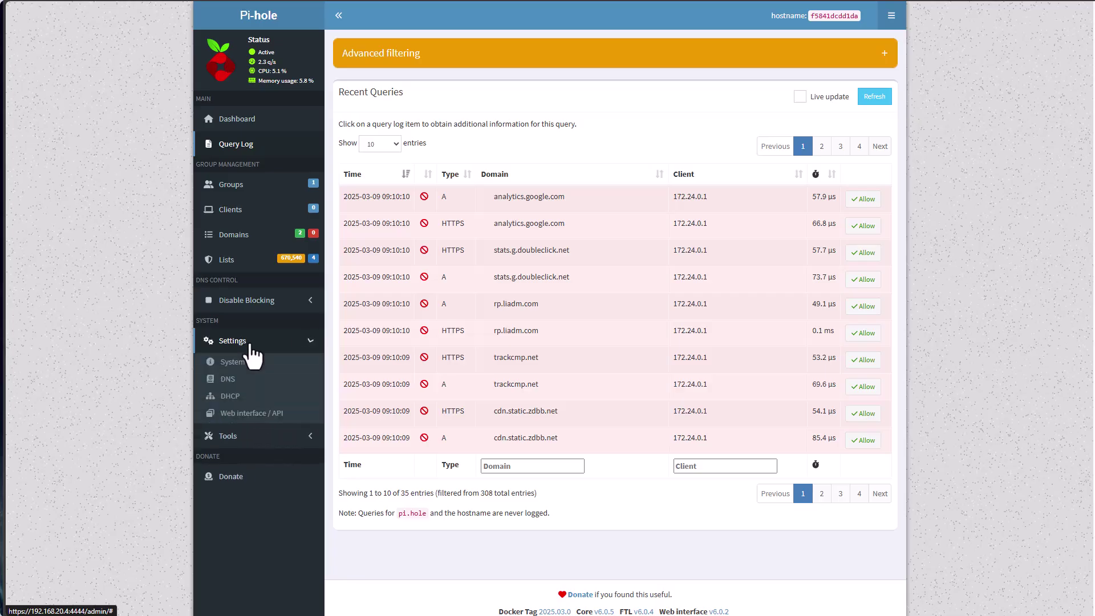
click(230, 381)
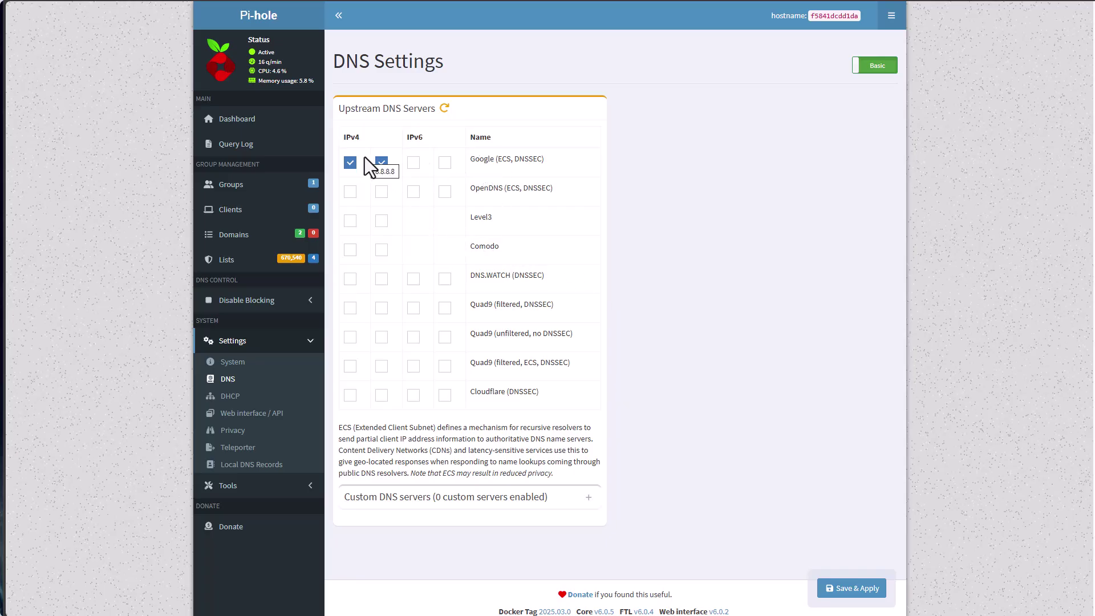
click(350, 395)
click(383, 397)
click(855, 588)
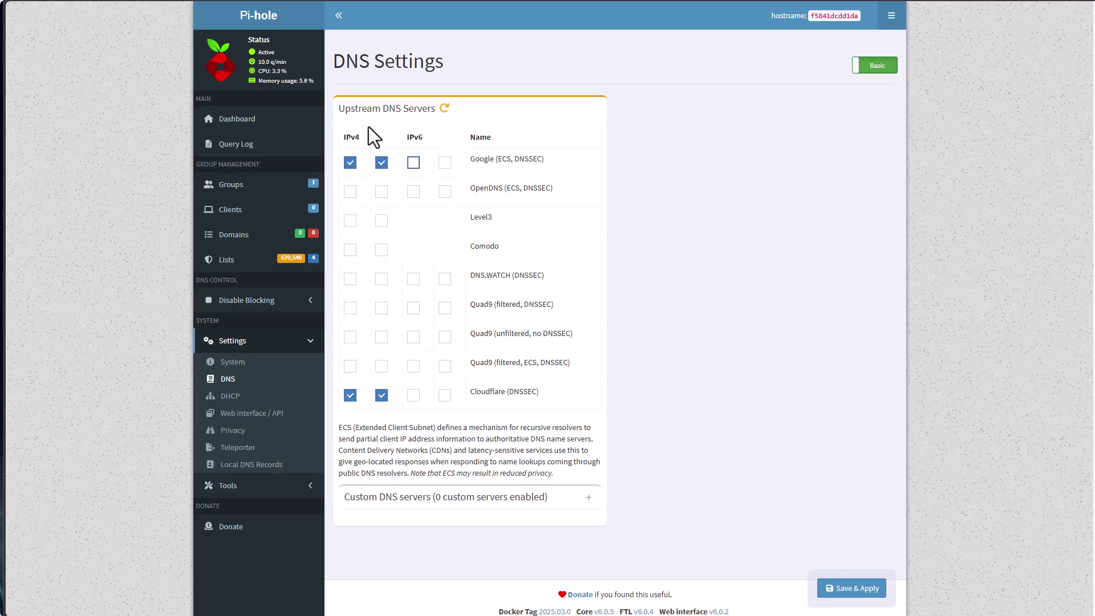
click(263, 121)
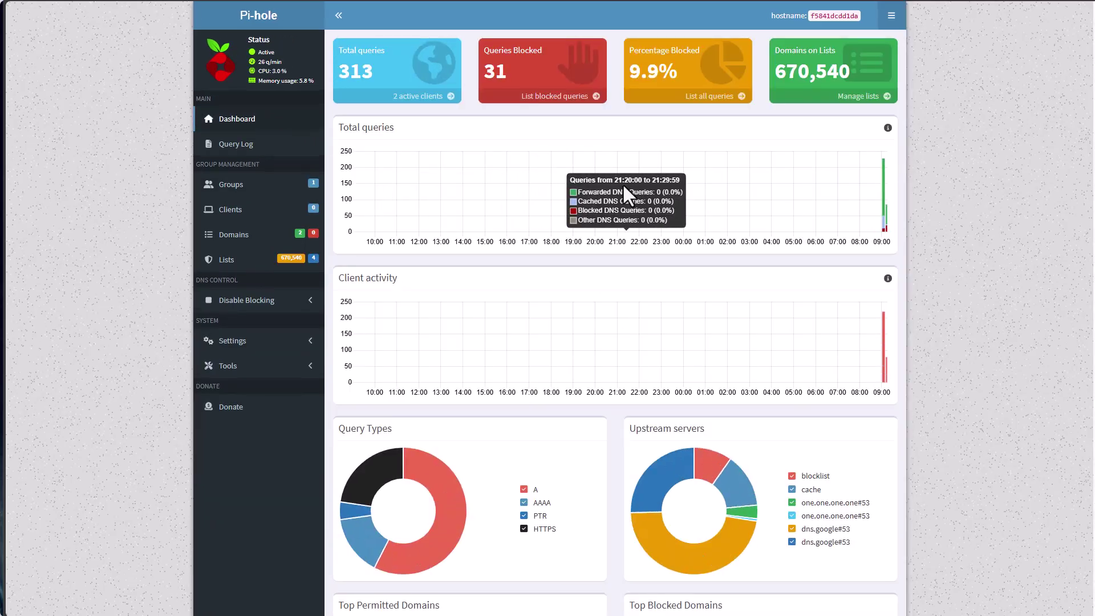